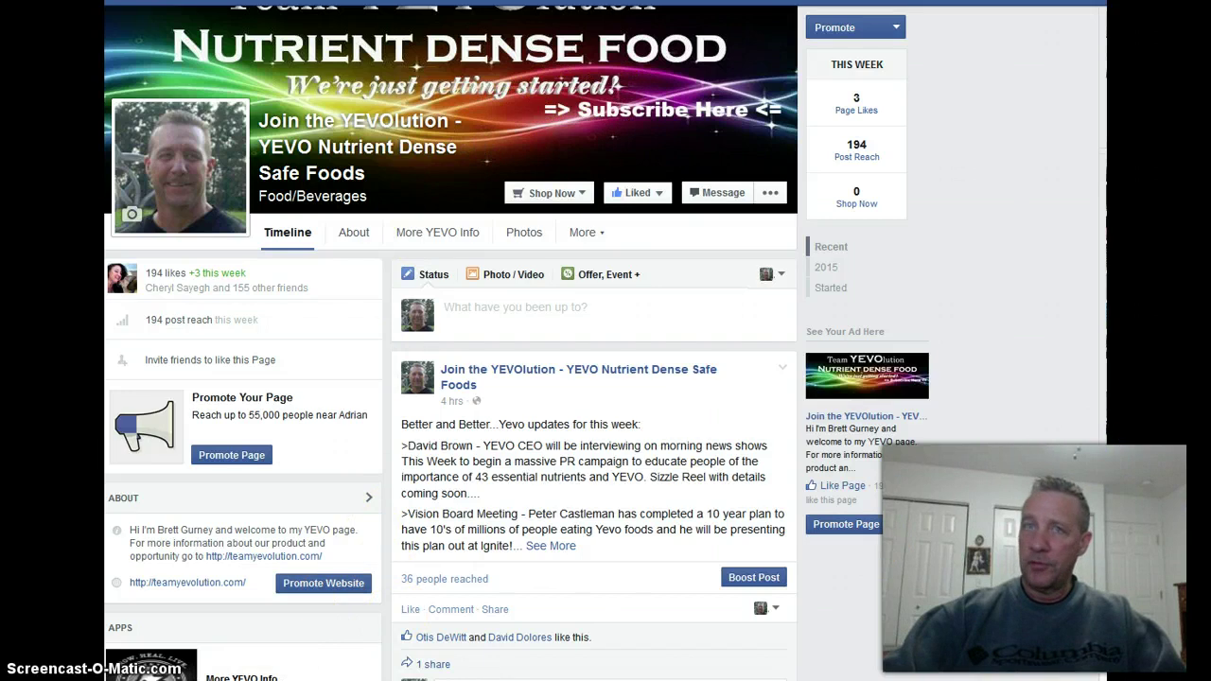
{"action": "scroll", "coordinate": [451, 342], "scroll_direction": "down", "scroll_amount": 1}
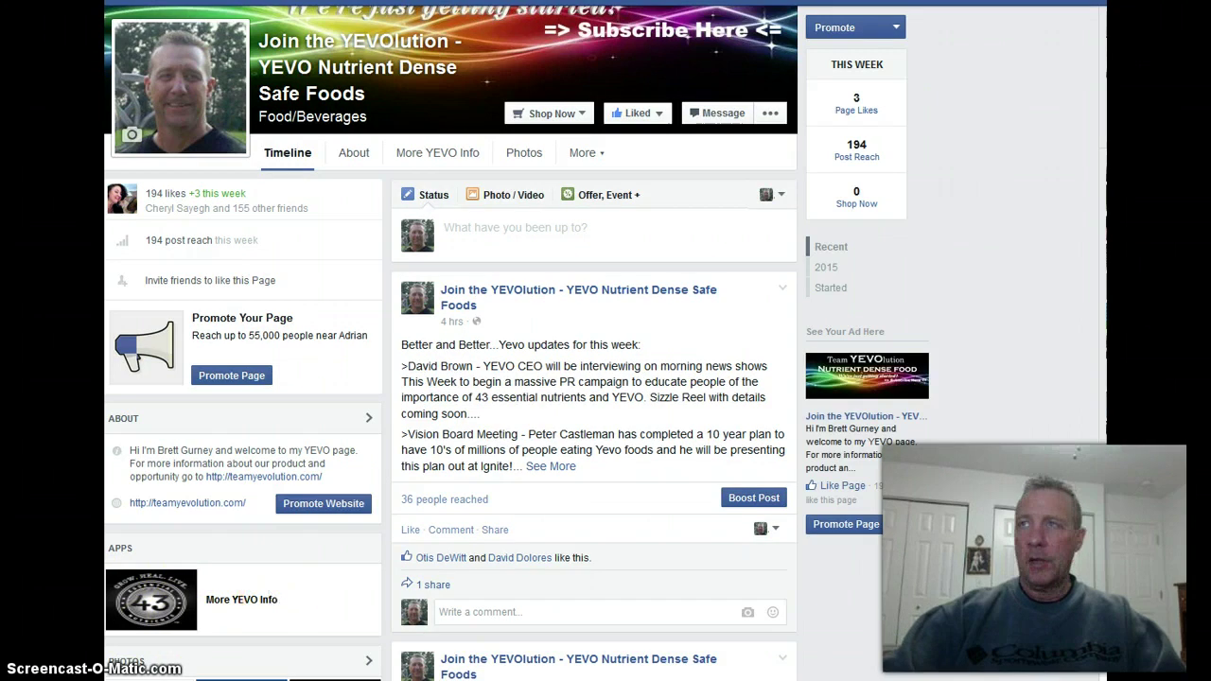
{"action": "scroll", "coordinate": [452, 343], "scroll_direction": "up", "scroll_amount": 2}
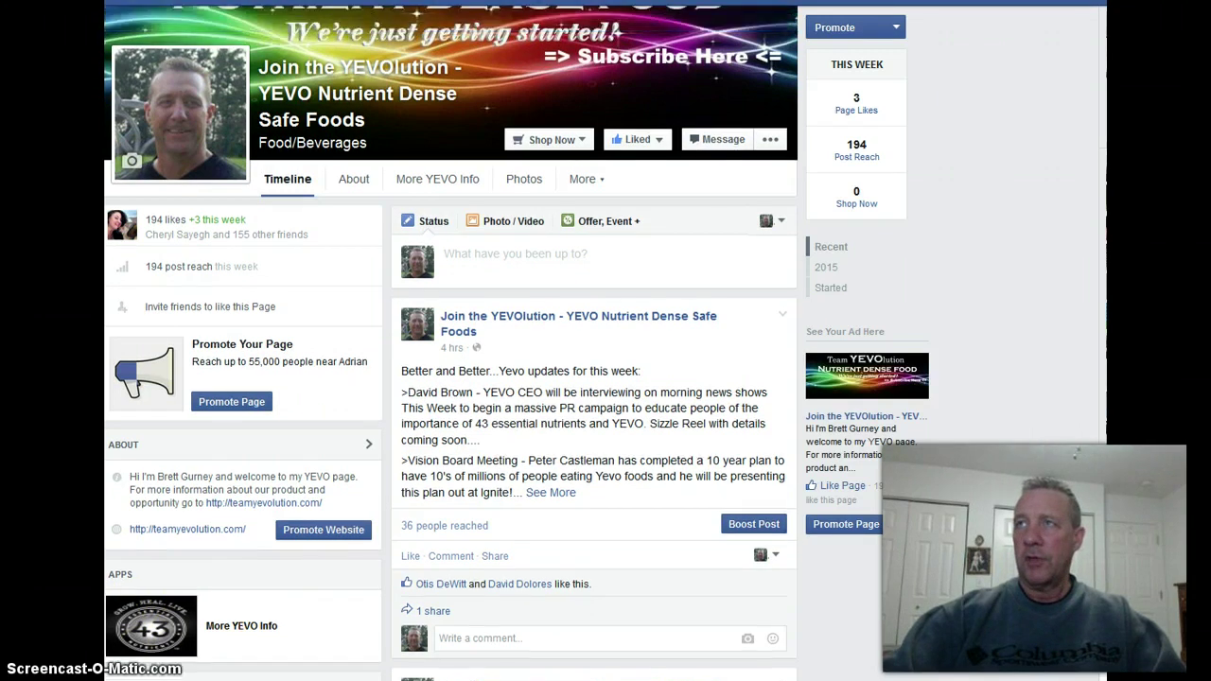
{"action": "scroll", "coordinate": [452, 342], "scroll_direction": "up", "scroll_amount": 1}
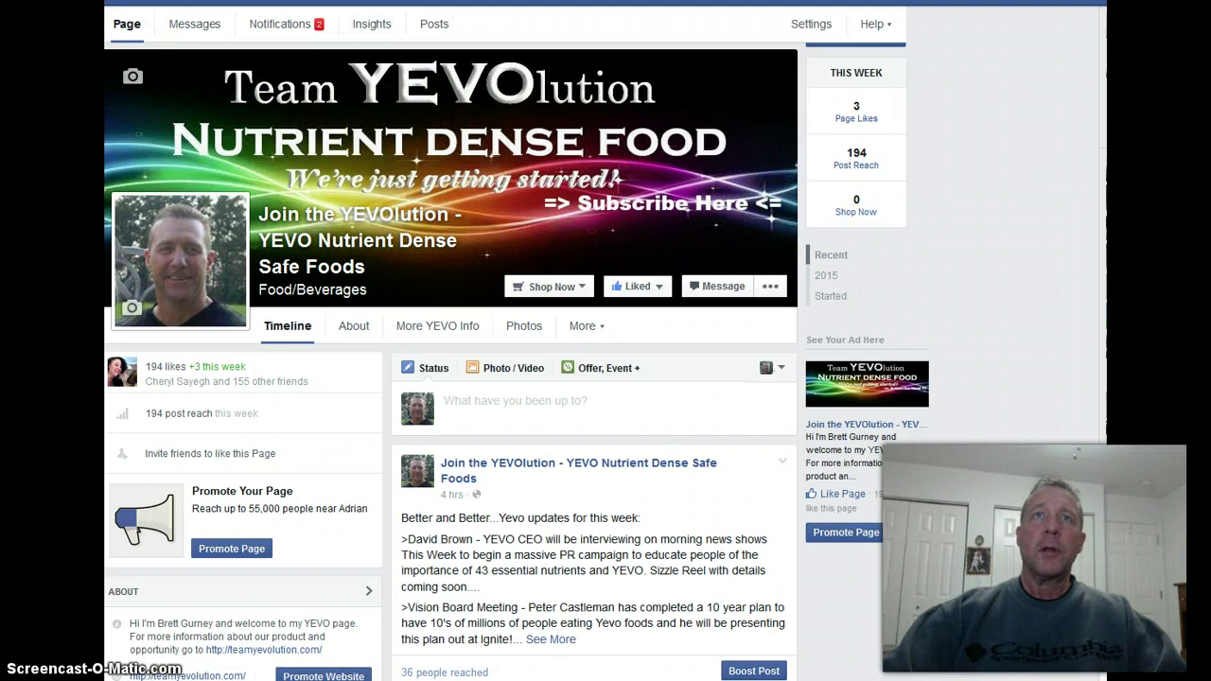
Open the bookmarked Static HTML: iframe tabs app page on Facebook.
{"action": "key", "text": "alt+b"}
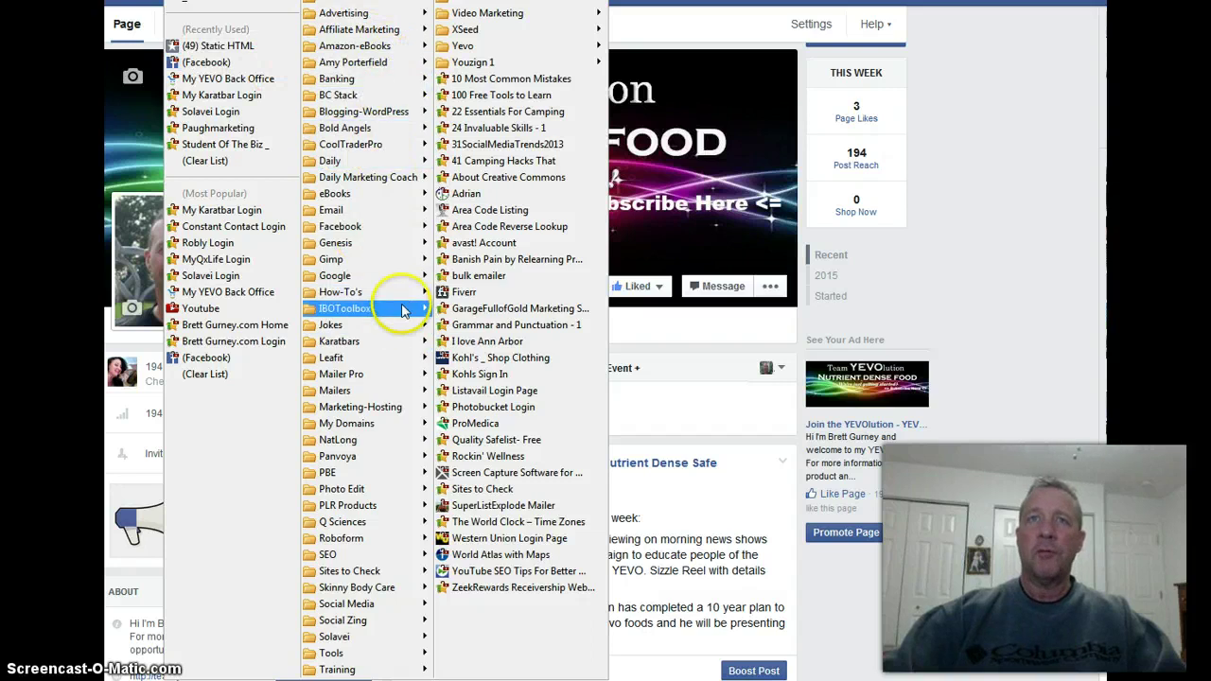
{"action": "mouse_move", "coordinate": [399, 265]}
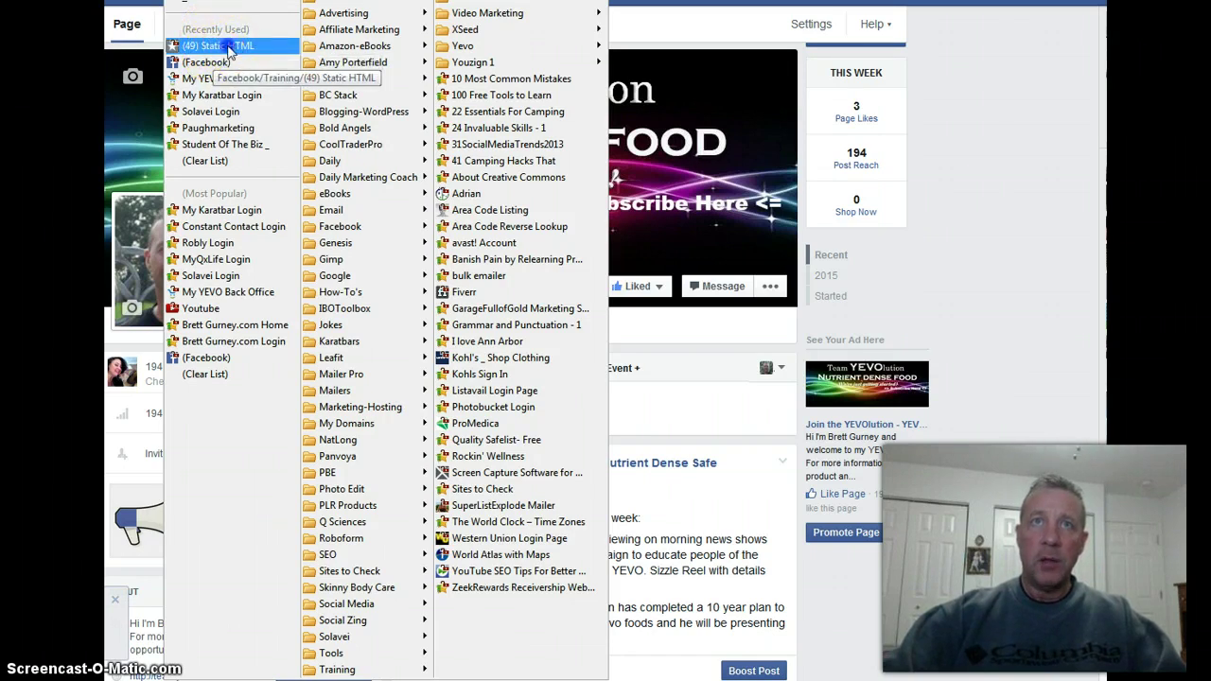
{"action": "left_click", "coordinate": [228, 46]}
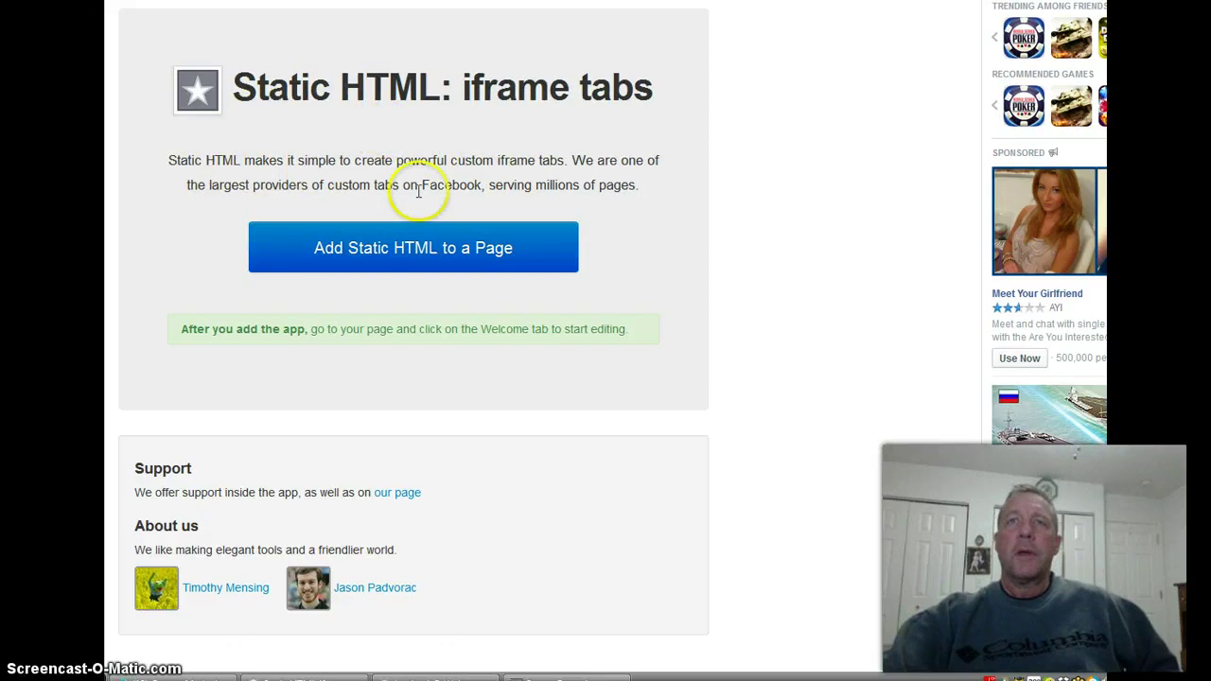
Add the Static HTML: iframe tabs app as a page tab to the Gurney Marketing Team page.
{"action": "left_click", "coordinate": [390, 254]}
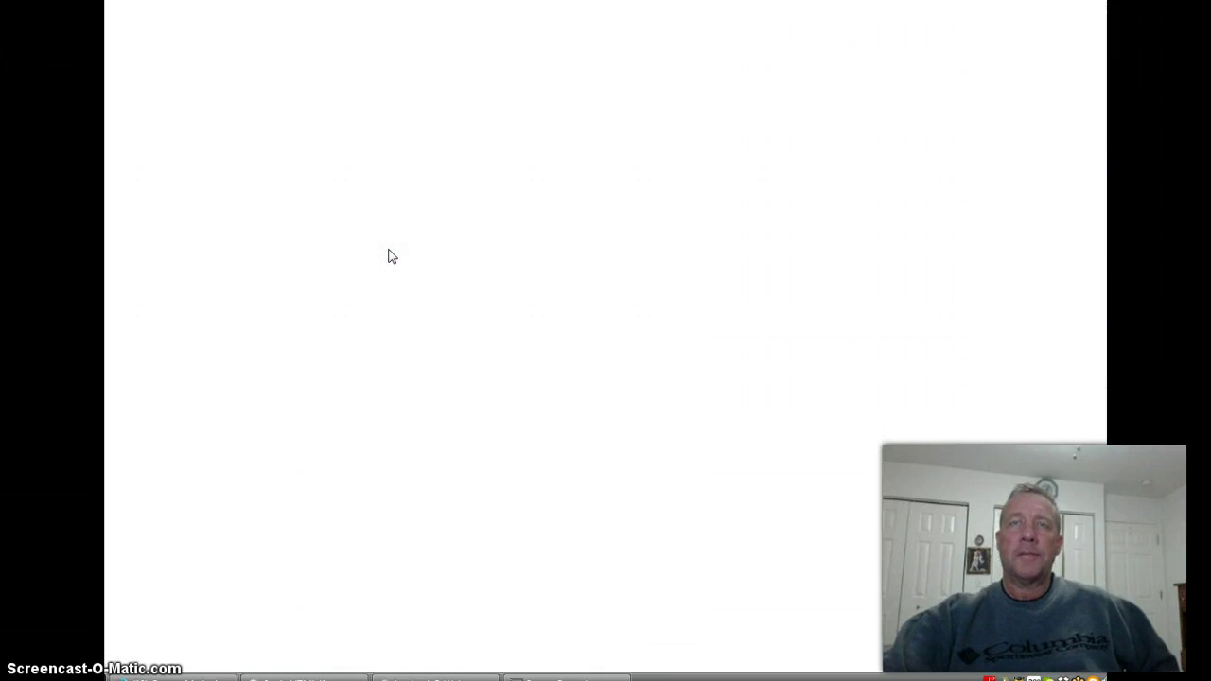
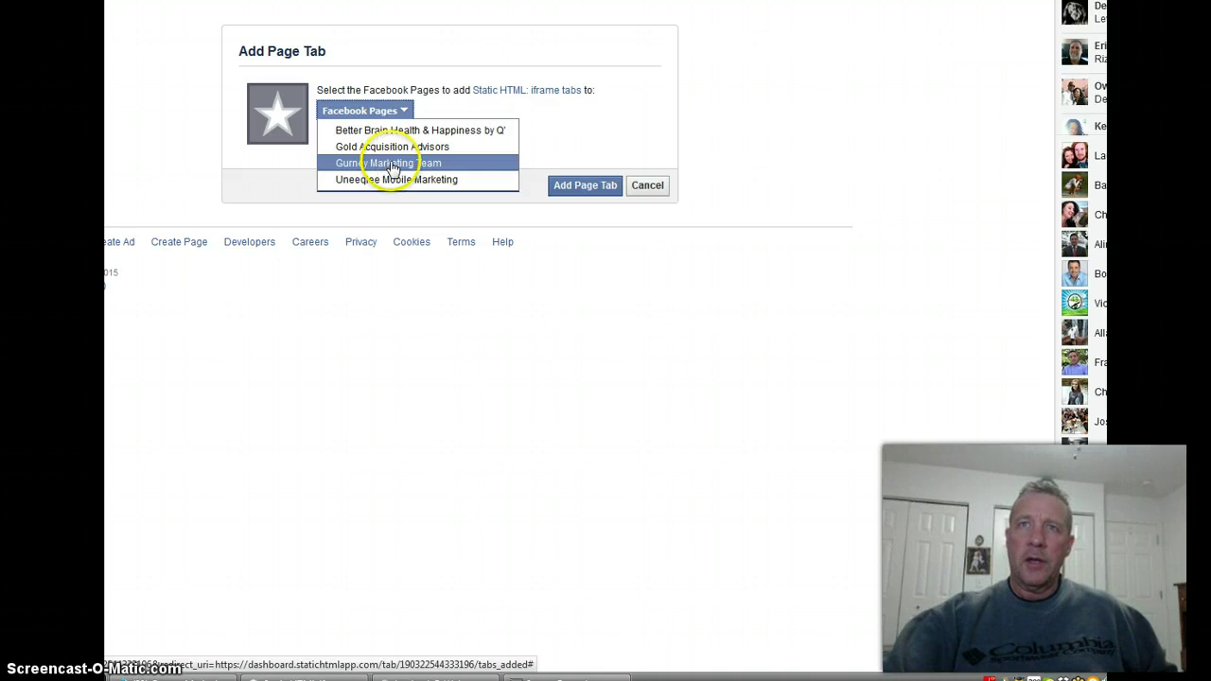
{"action": "left_click", "coordinate": [394, 165]}
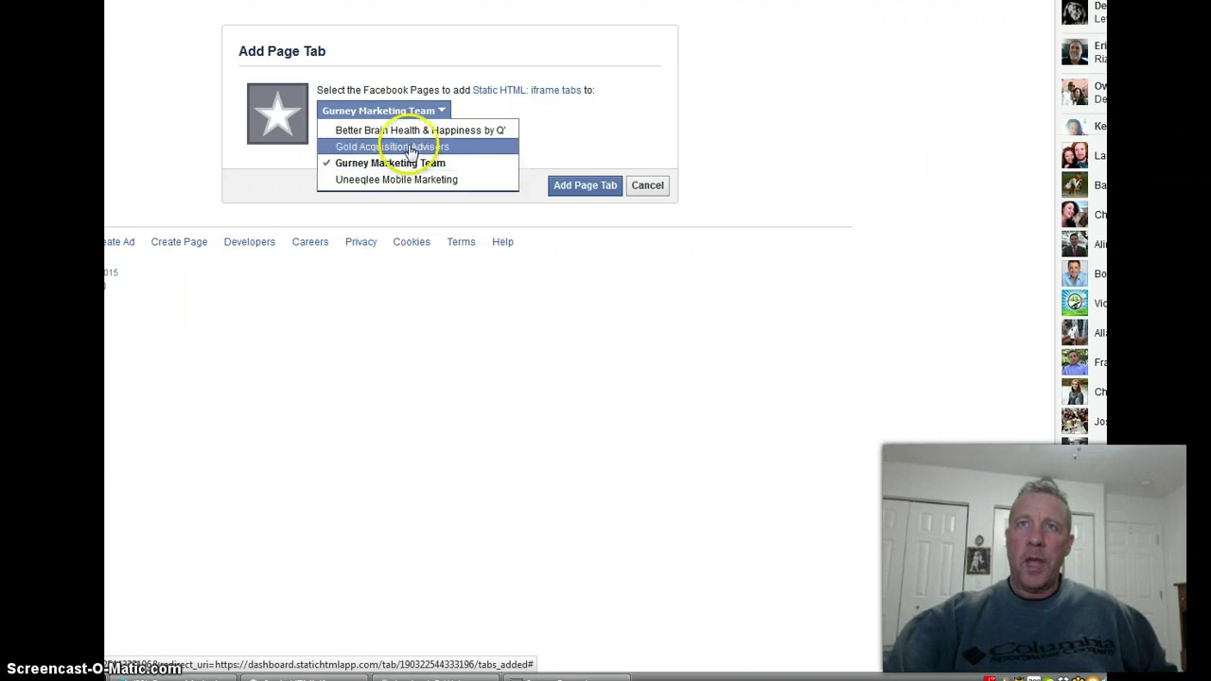
{"action": "left_click", "coordinate": [594, 115]}
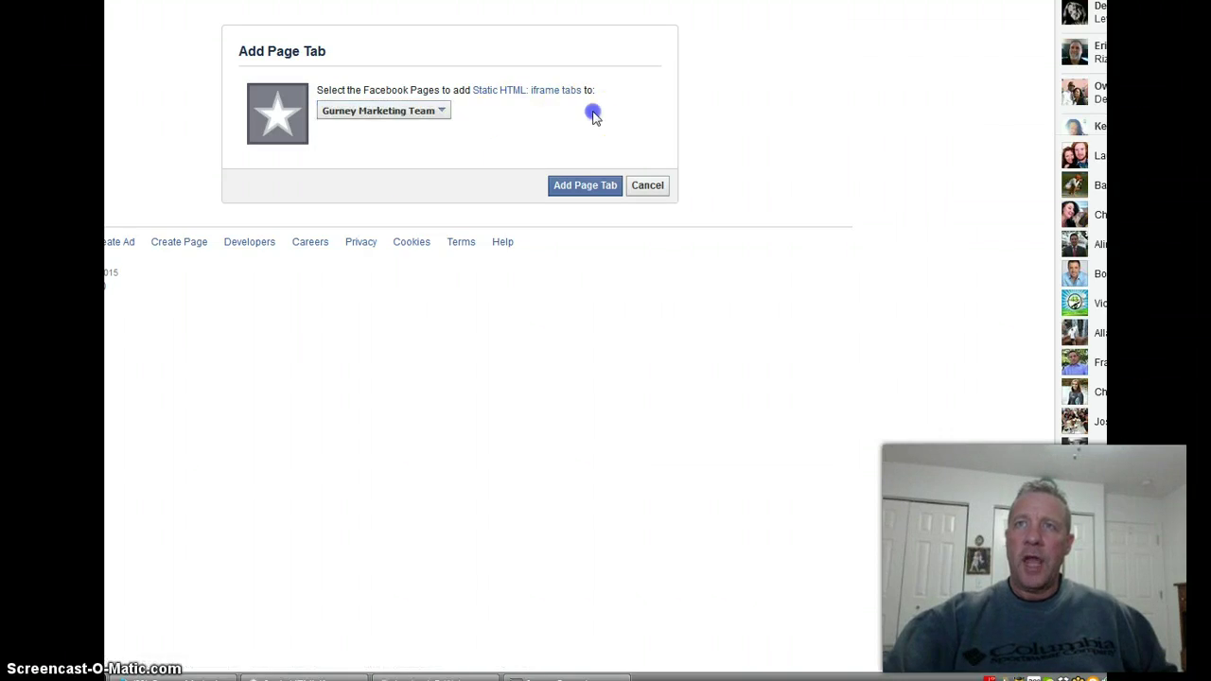
{"action": "left_click", "coordinate": [585, 185]}
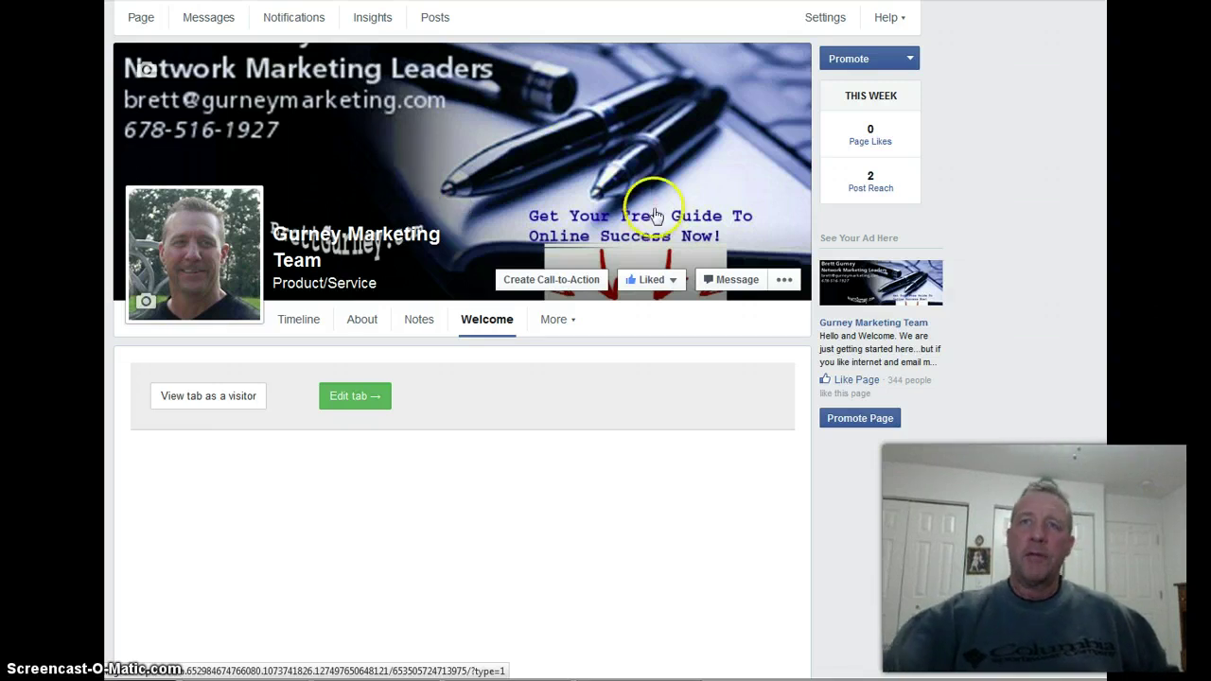
Open the new Welcome tab of the Gurney Marketing Team page for editing its index.html content.
{"action": "left_click", "coordinate": [509, 336]}
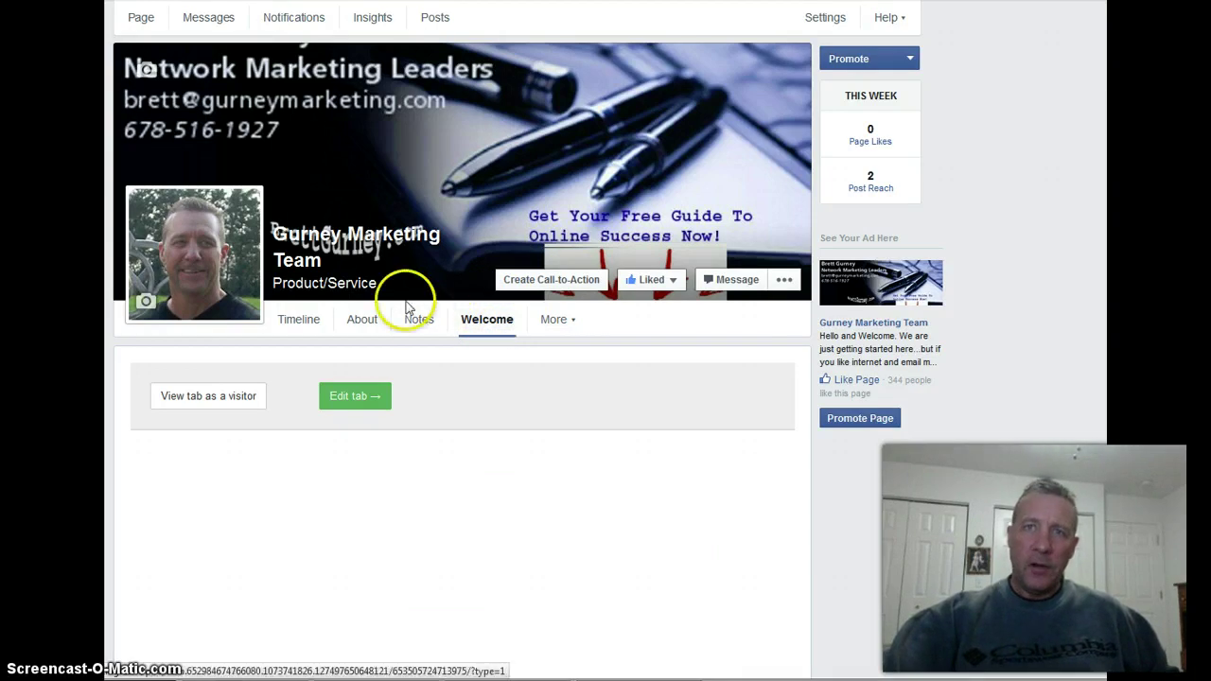
{"action": "left_click", "coordinate": [347, 397]}
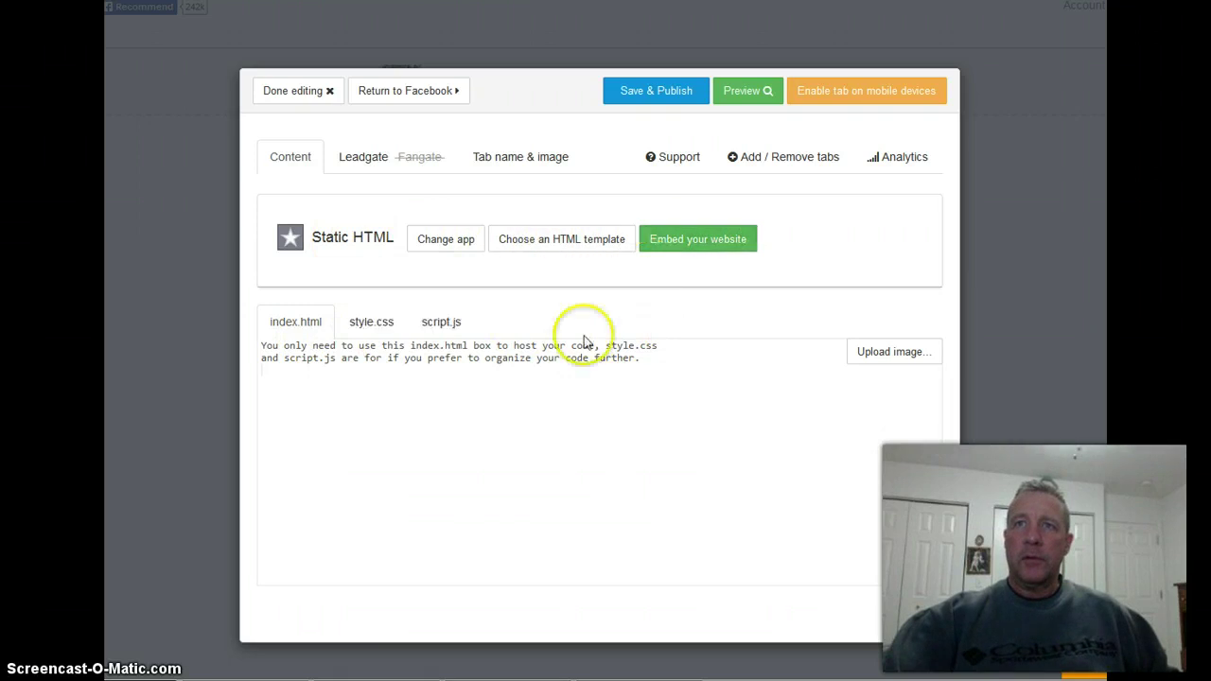
{"action": "mouse_move", "coordinate": [295, 323]}
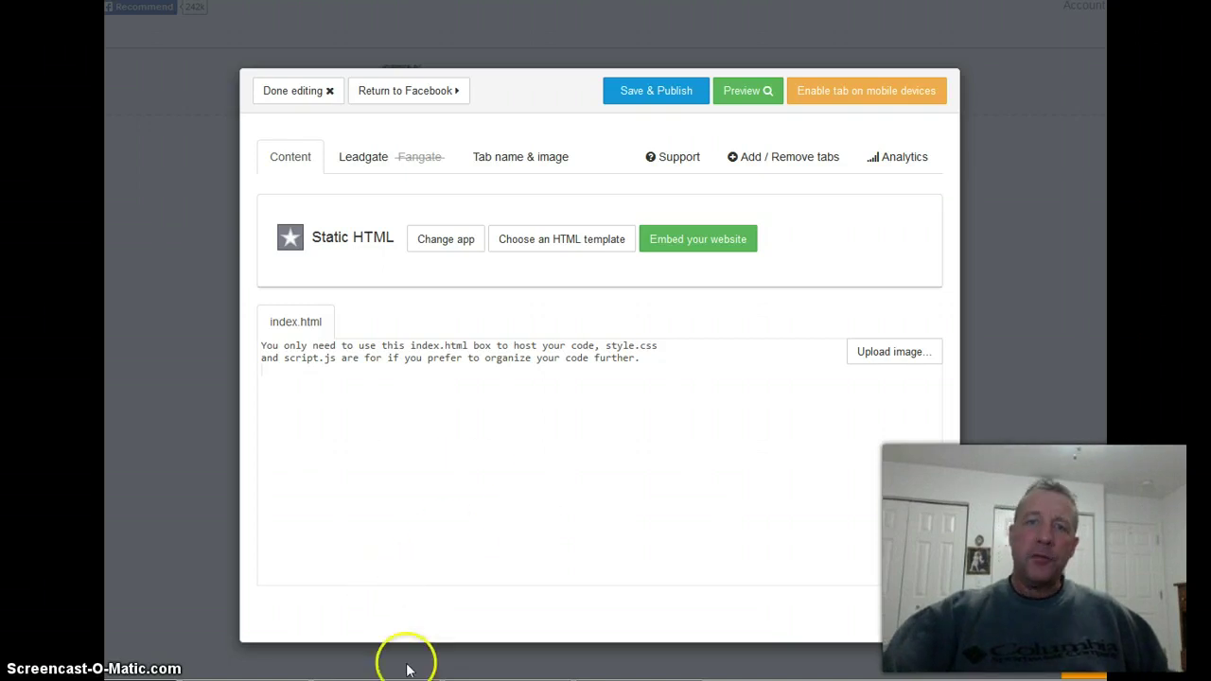
Switch to the email titled "Static HTML:iframe tabs Redirect Script" and copy the complete redirect script, including its begin and end comments.
{"action": "left_click", "coordinate": [449, 672]}
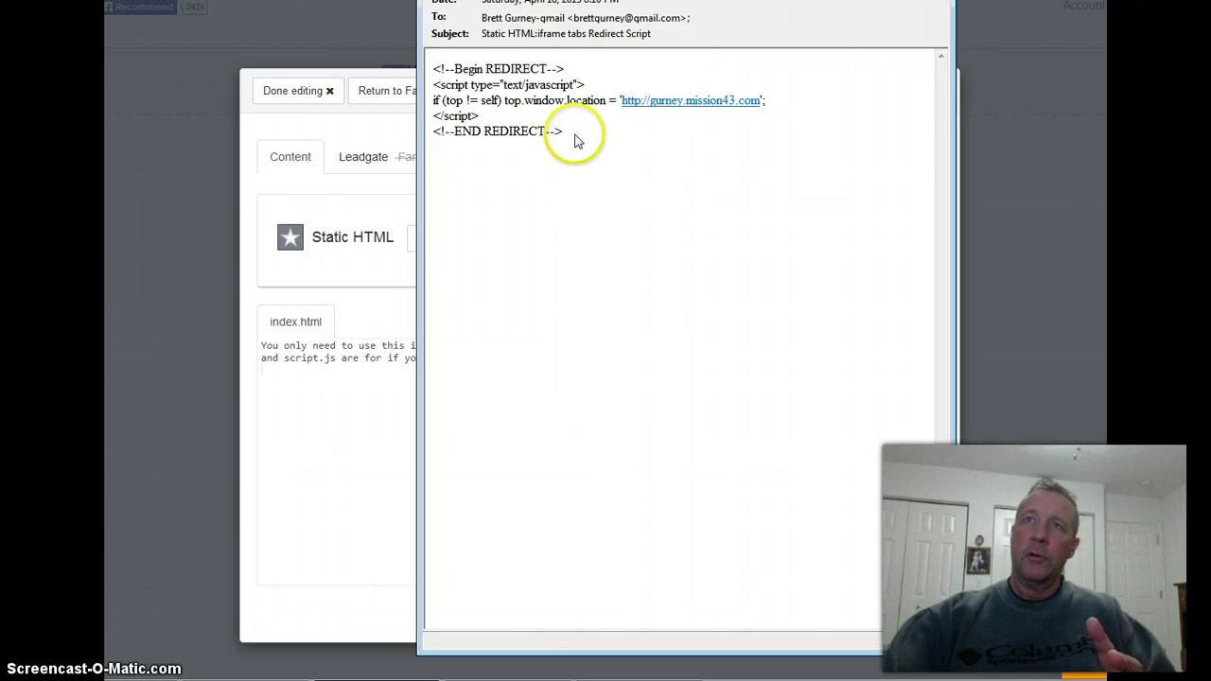
{"action": "left_click_drag", "start_coordinate": [564, 134], "coordinate": [423, 80]}
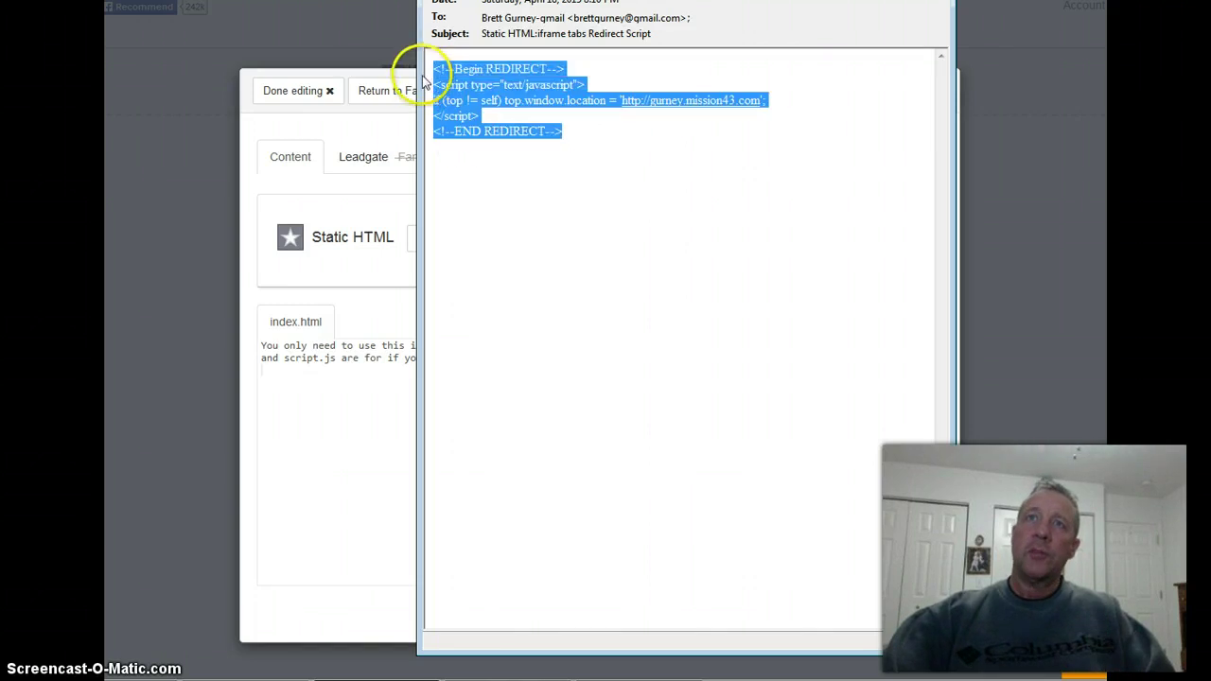
{"action": "right_click", "coordinate": [477, 77]}
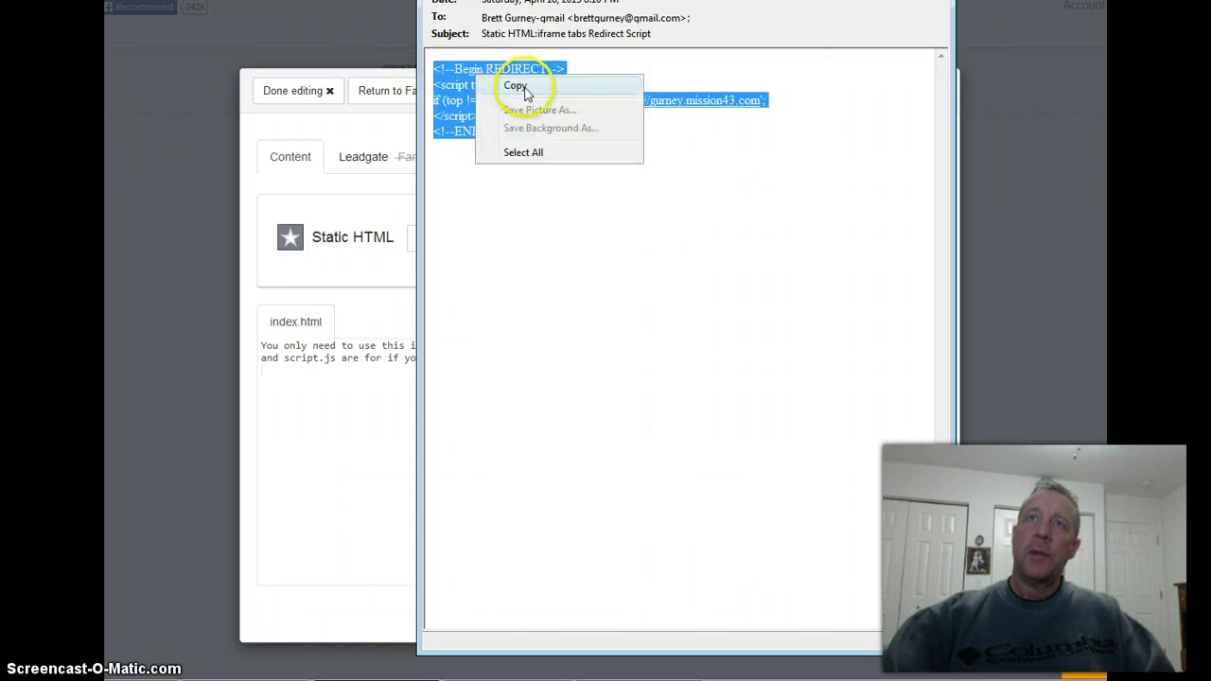
{"action": "left_click", "coordinate": [516, 86]}
{"action": "left_click", "coordinate": [290, 382]}
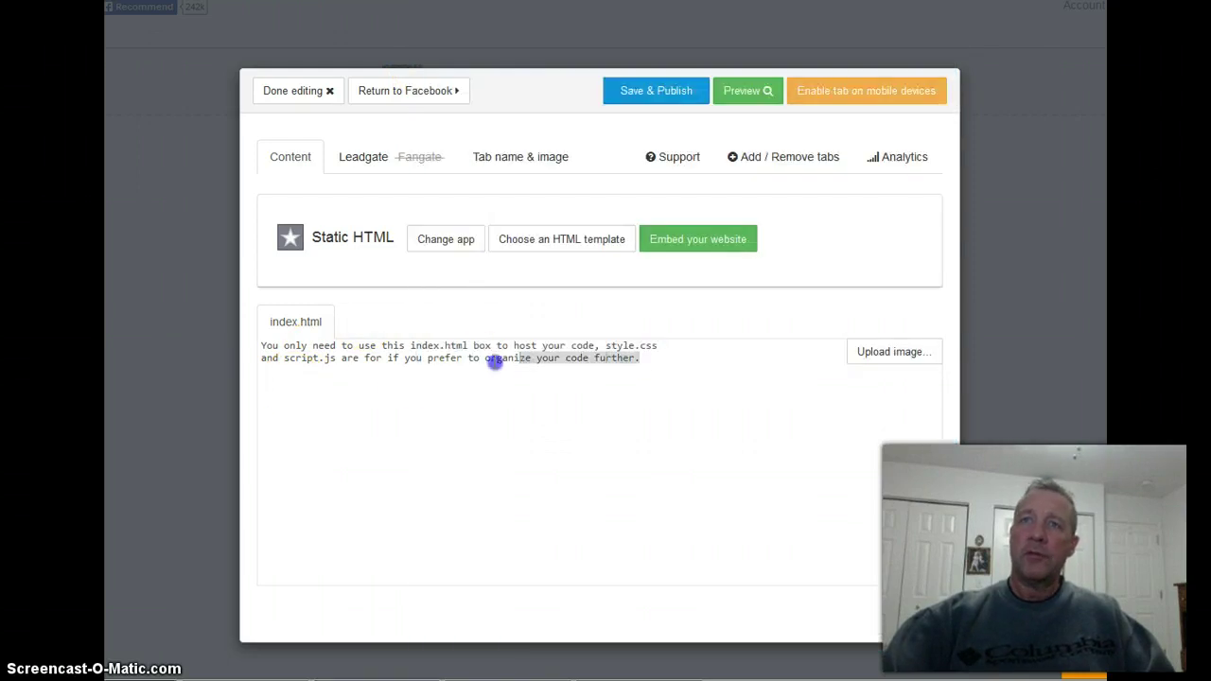
{"action": "left_click_drag", "start_coordinate": [301, 358], "coordinate": [253, 350]}
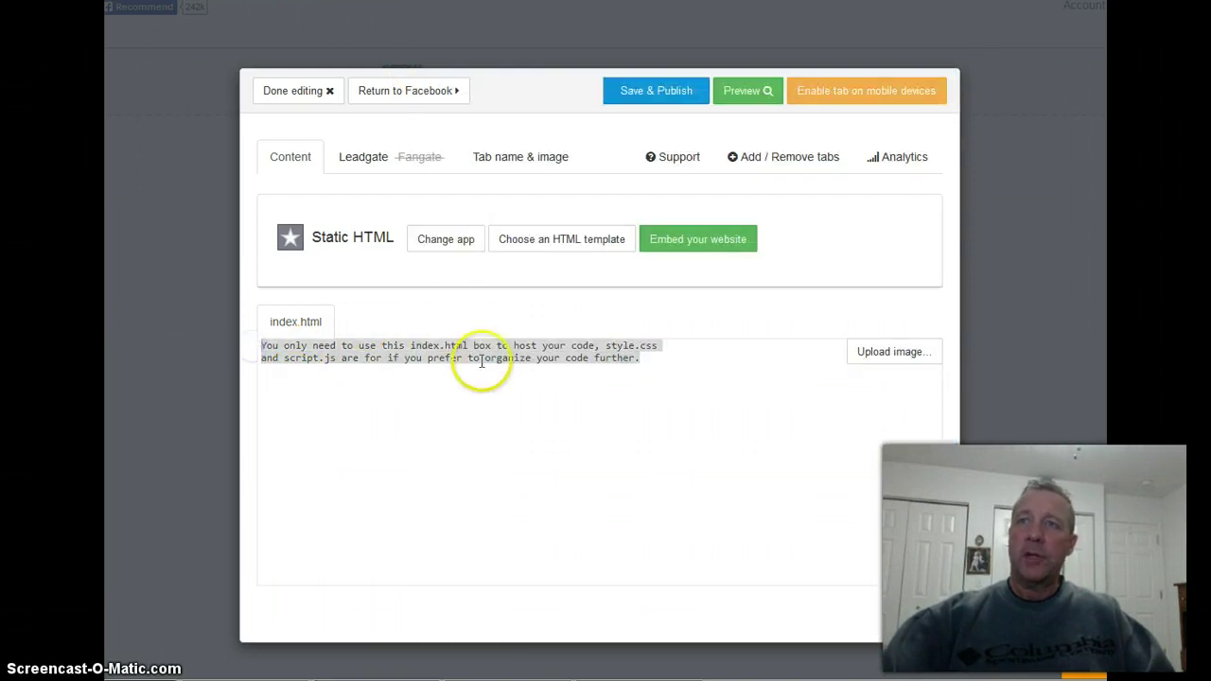
{"action": "right_click", "coordinate": [530, 357]}
{"action": "left_click", "coordinate": [568, 428]}
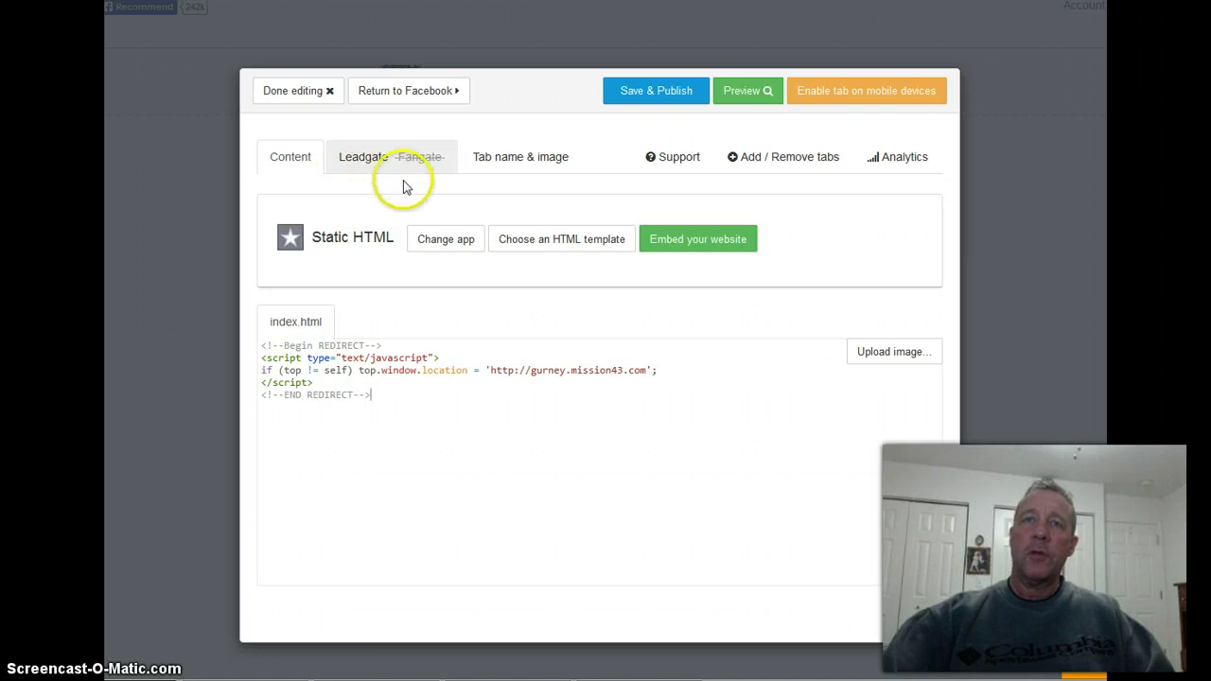
Rename the page tab to "Subscribe" and save the tab name.
{"action": "left_click", "coordinate": [526, 159]}
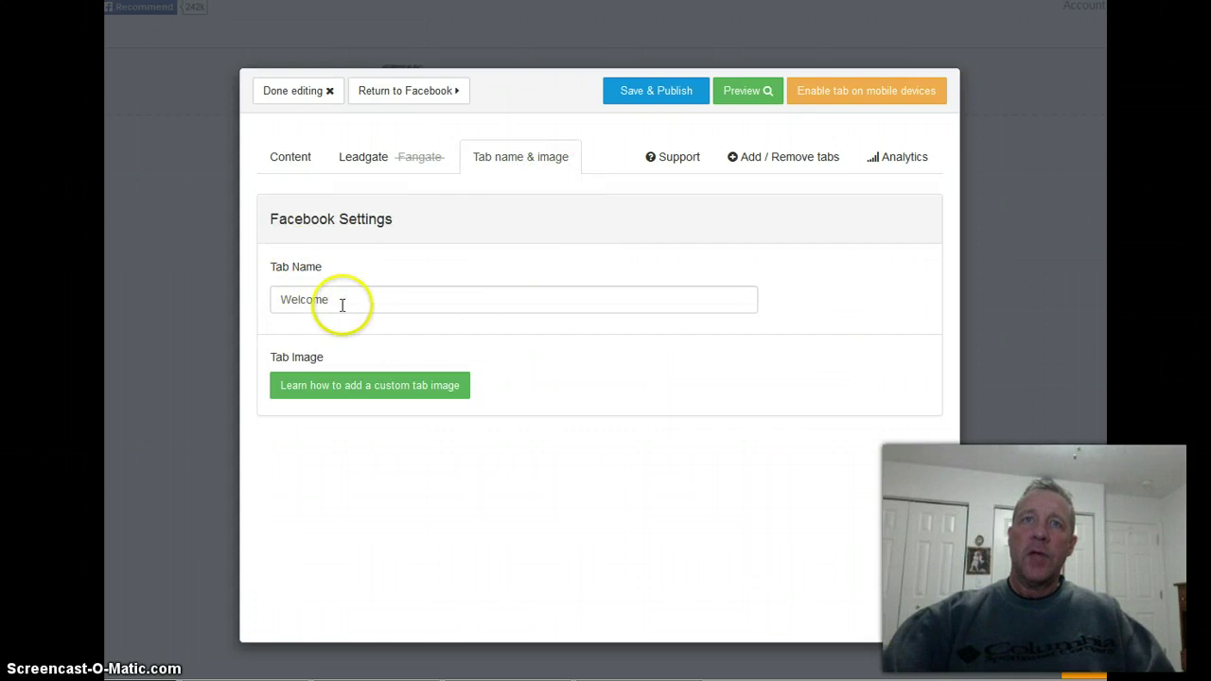
{"action": "left_click_drag", "start_coordinate": [333, 300], "coordinate": [276, 300]}
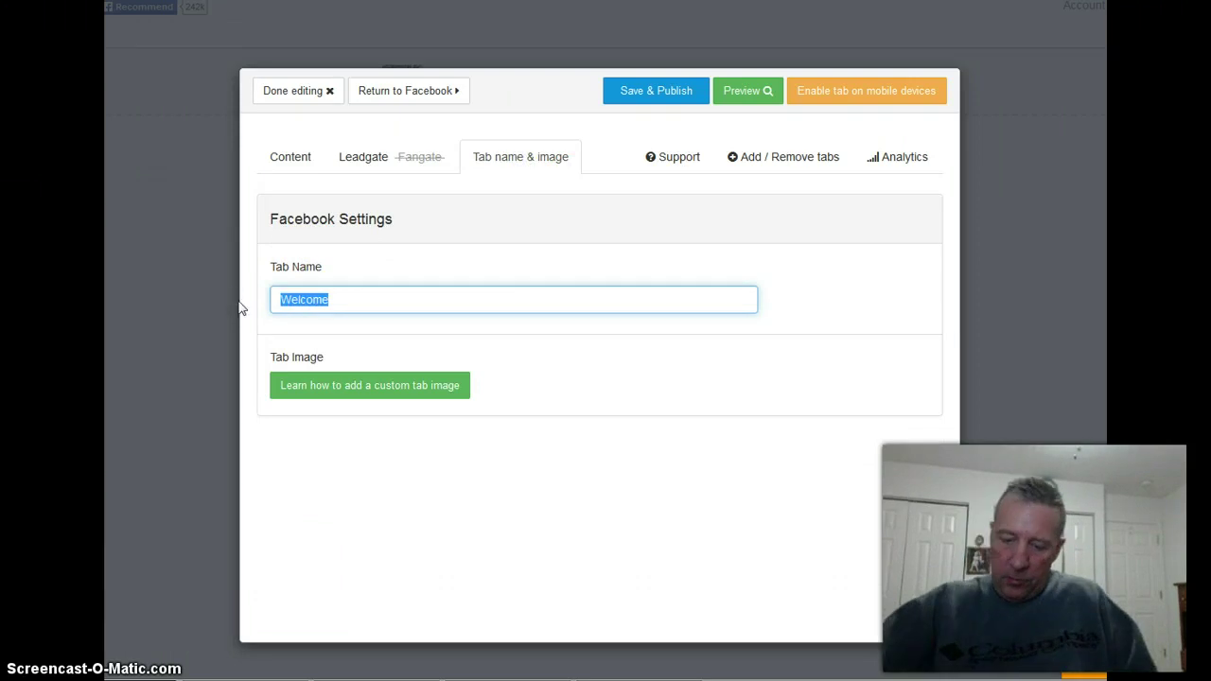
{"action": "type", "text": "Subscribe"}
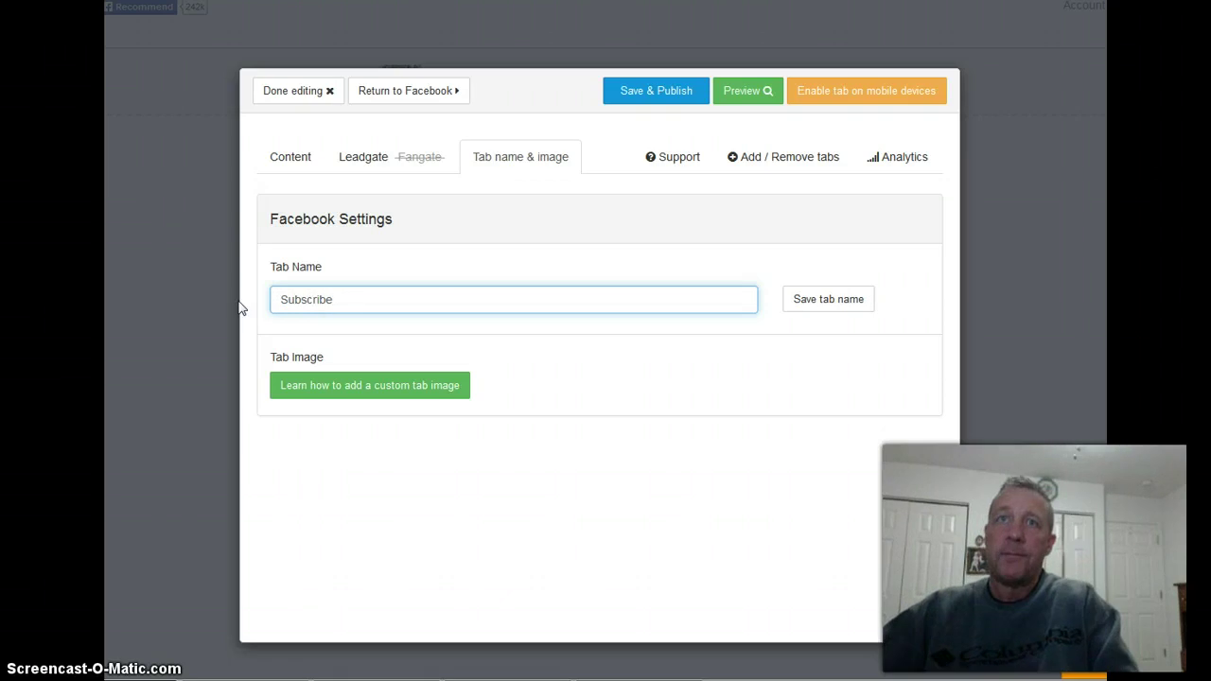
{"action": "left_click", "coordinate": [296, 323]}
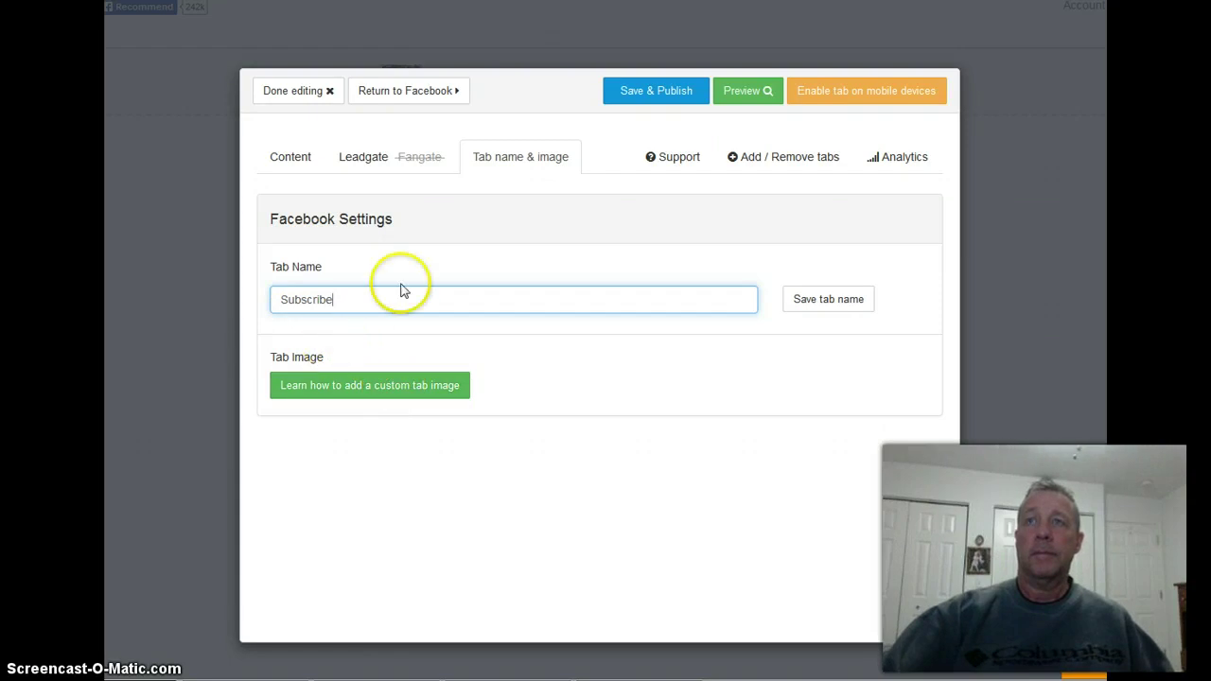
{"action": "left_click", "coordinate": [828, 301]}
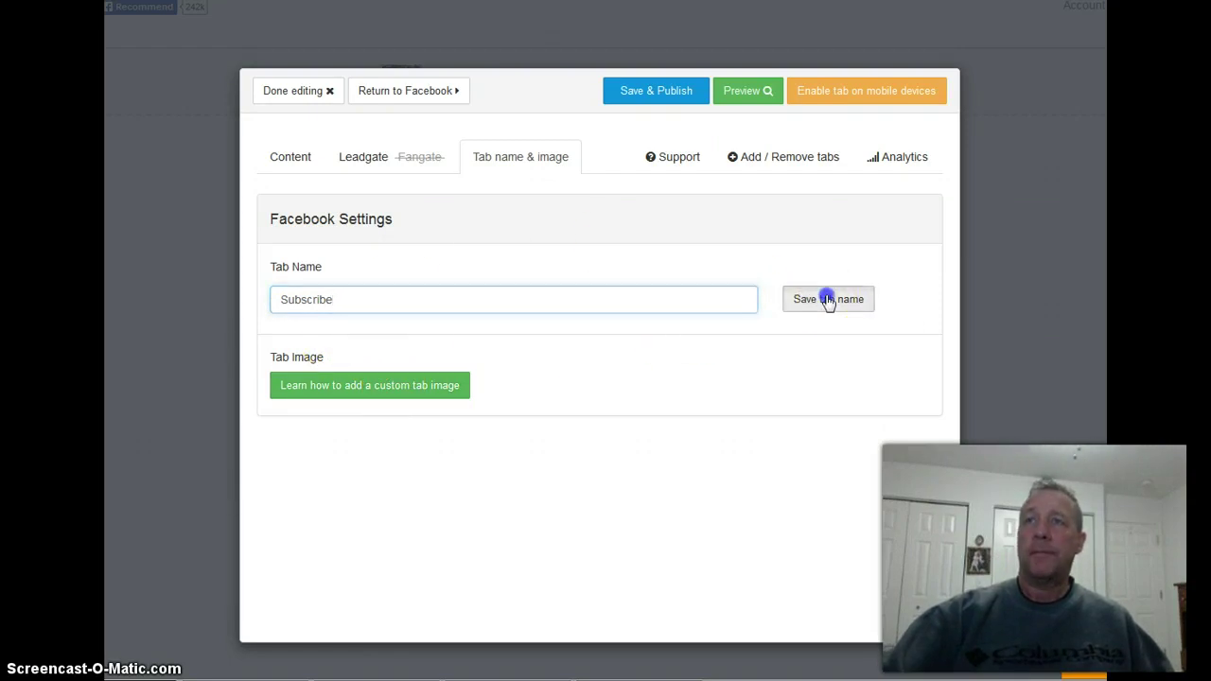
Publish the edited tab, finish editing and return to the Facebook page.
{"action": "left_click", "coordinate": [661, 91]}
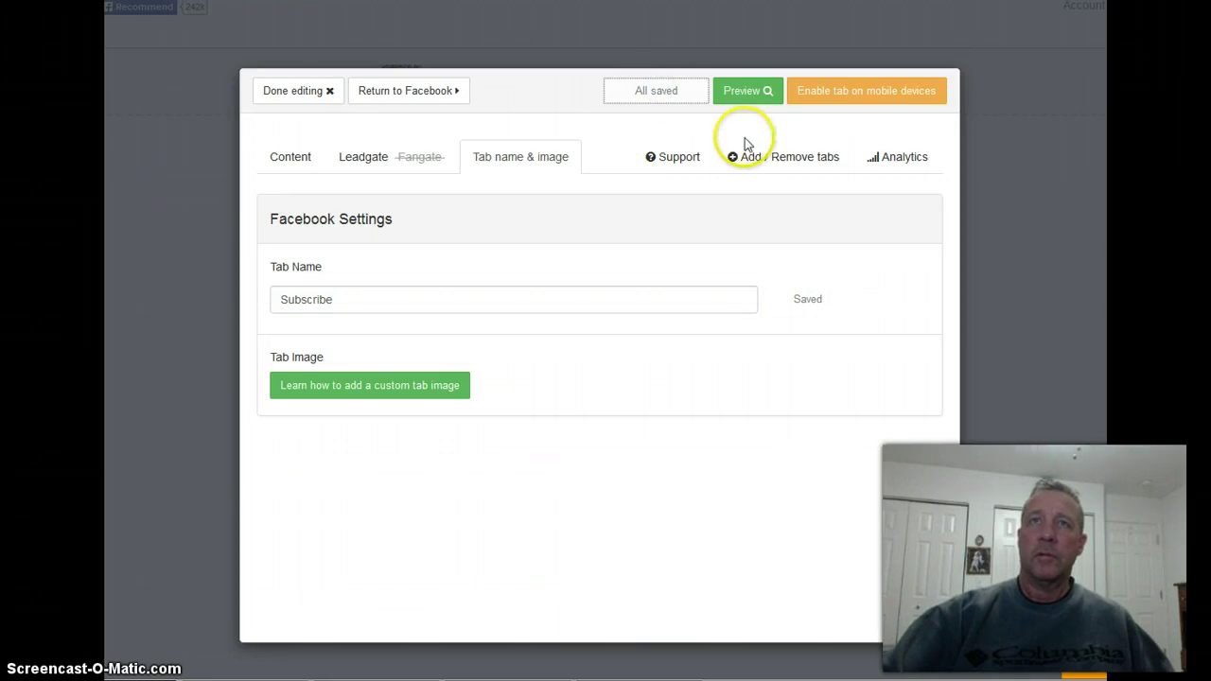
{"action": "left_click", "coordinate": [291, 92]}
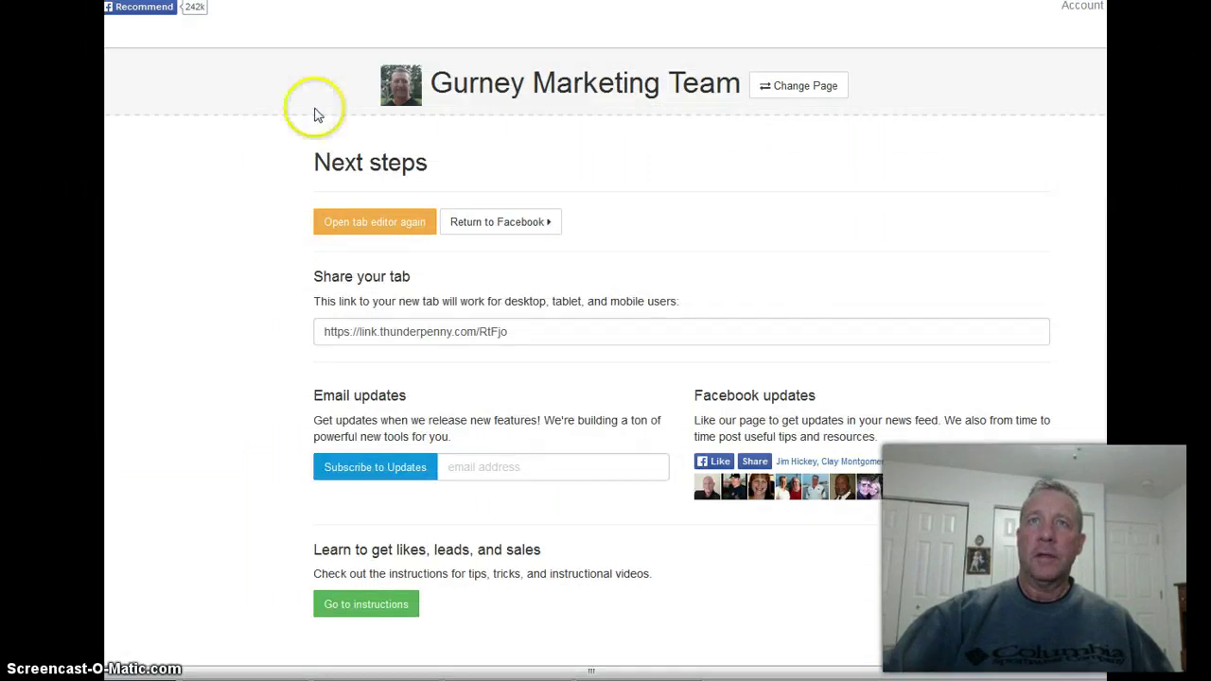
{"action": "left_click", "coordinate": [504, 223]}
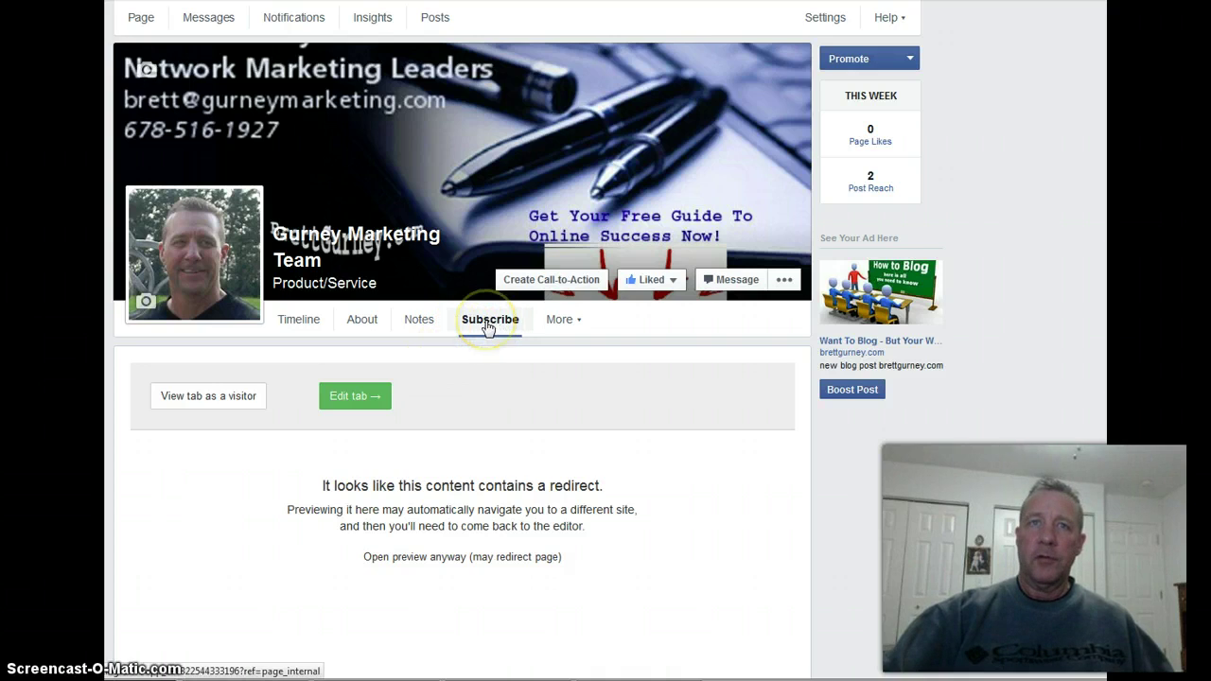
View the Subscribe tab in visitor mode to test the redirect.
{"action": "left_click", "coordinate": [210, 398]}
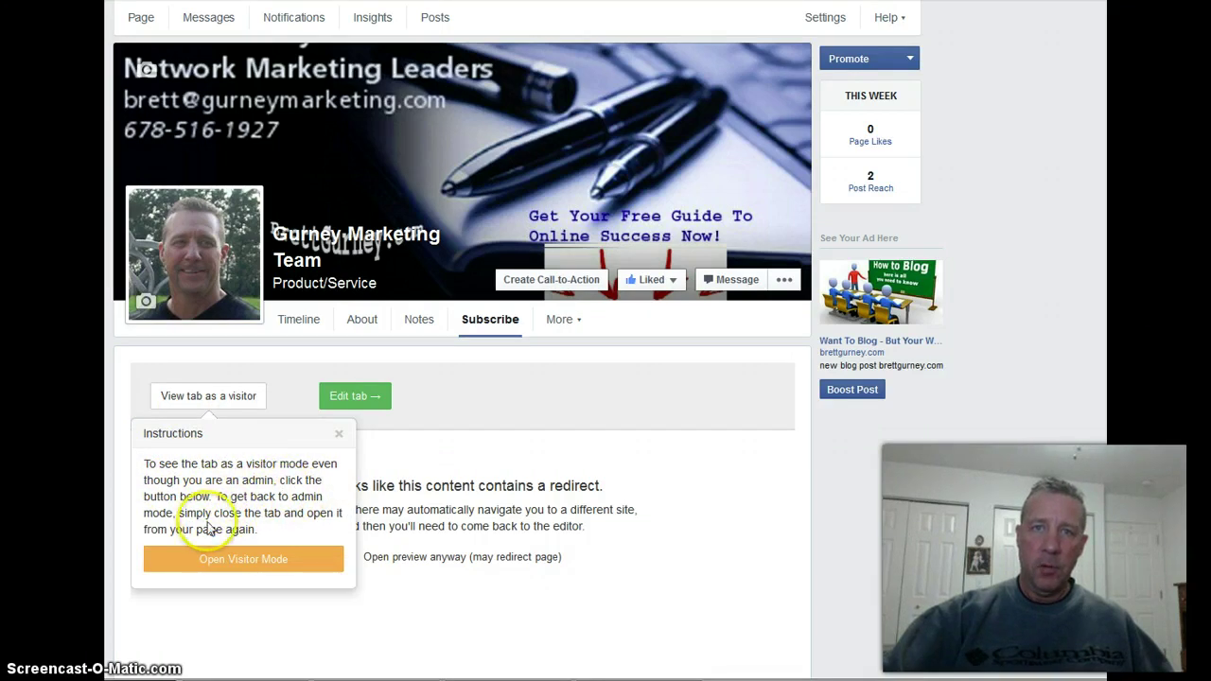
{"action": "left_click", "coordinate": [251, 565]}
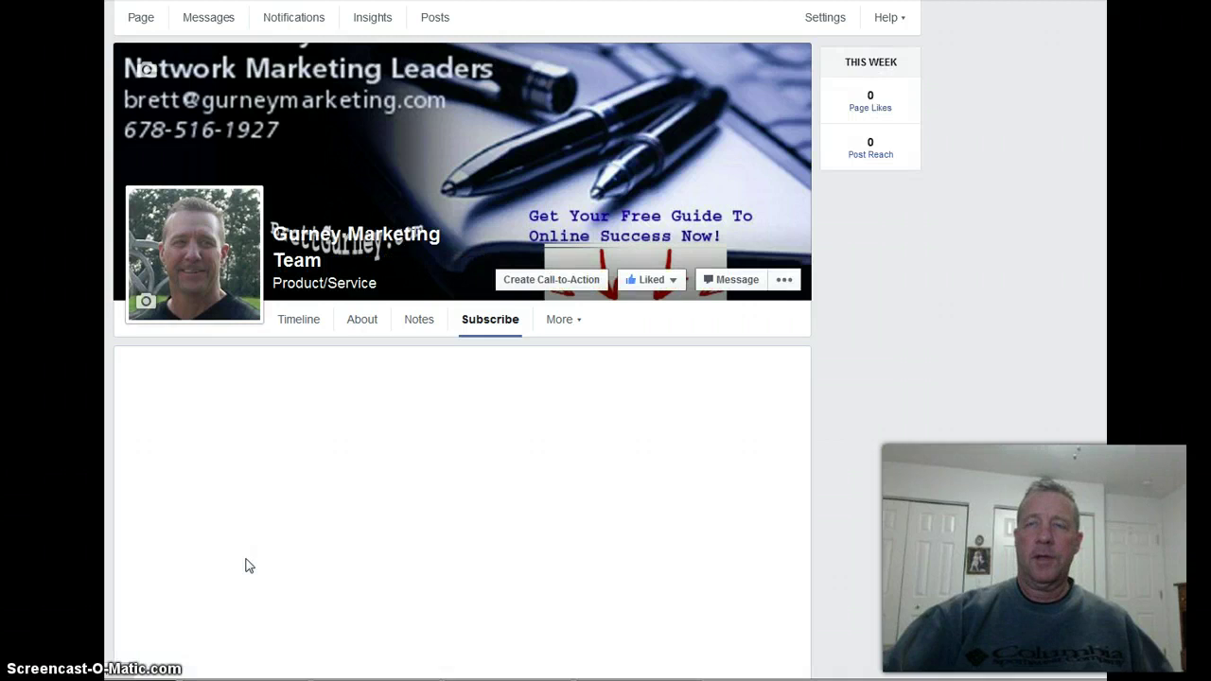
{"action": "left_click", "coordinate": [248, 557]}
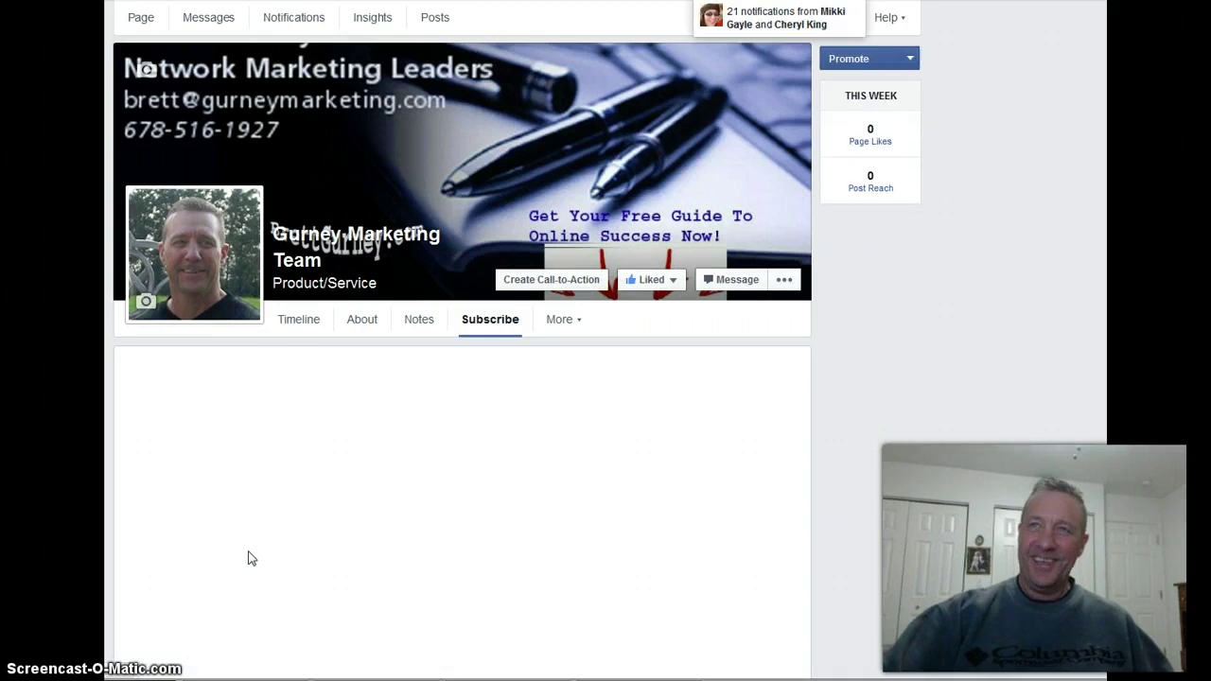
Reload the Subscribe tab from the page's navigation several times to check whether it redirects to the external site.
{"action": "left_click", "coordinate": [491, 324]}
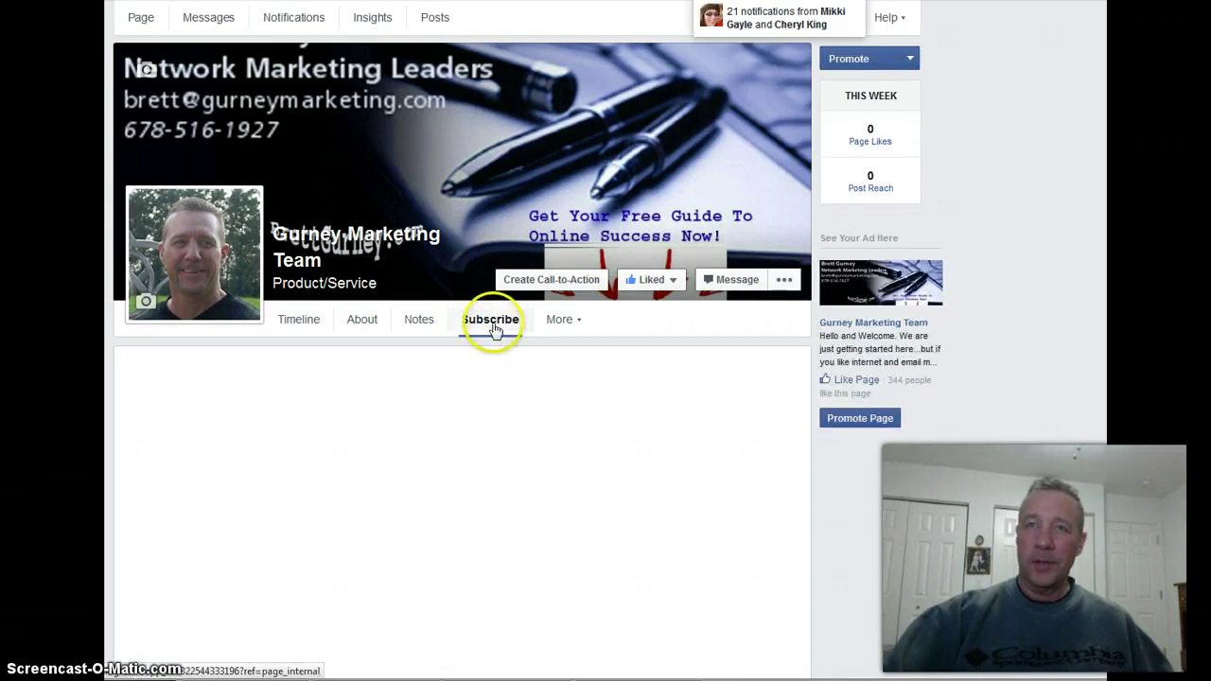
{"action": "left_click", "coordinate": [488, 324]}
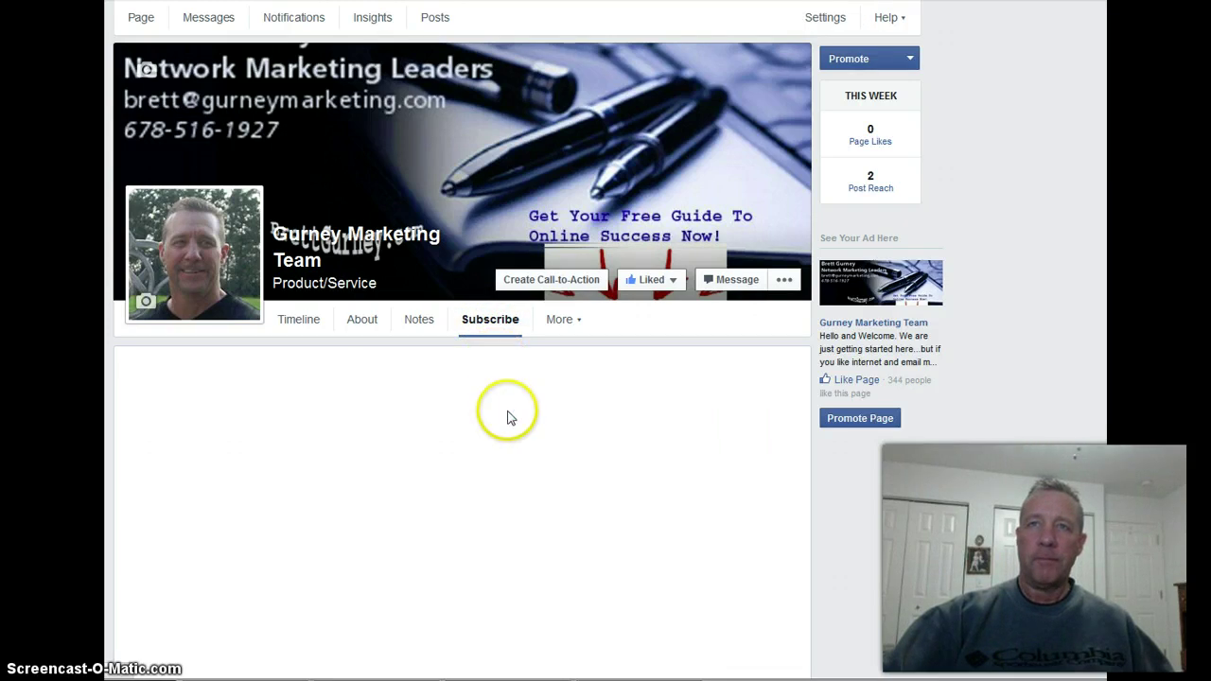
{"action": "scroll", "coordinate": [477, 417], "scroll_direction": "down", "scroll_amount": 2}
{"action": "scroll", "coordinate": [477, 418], "scroll_direction": "up", "scroll_amount": 2}
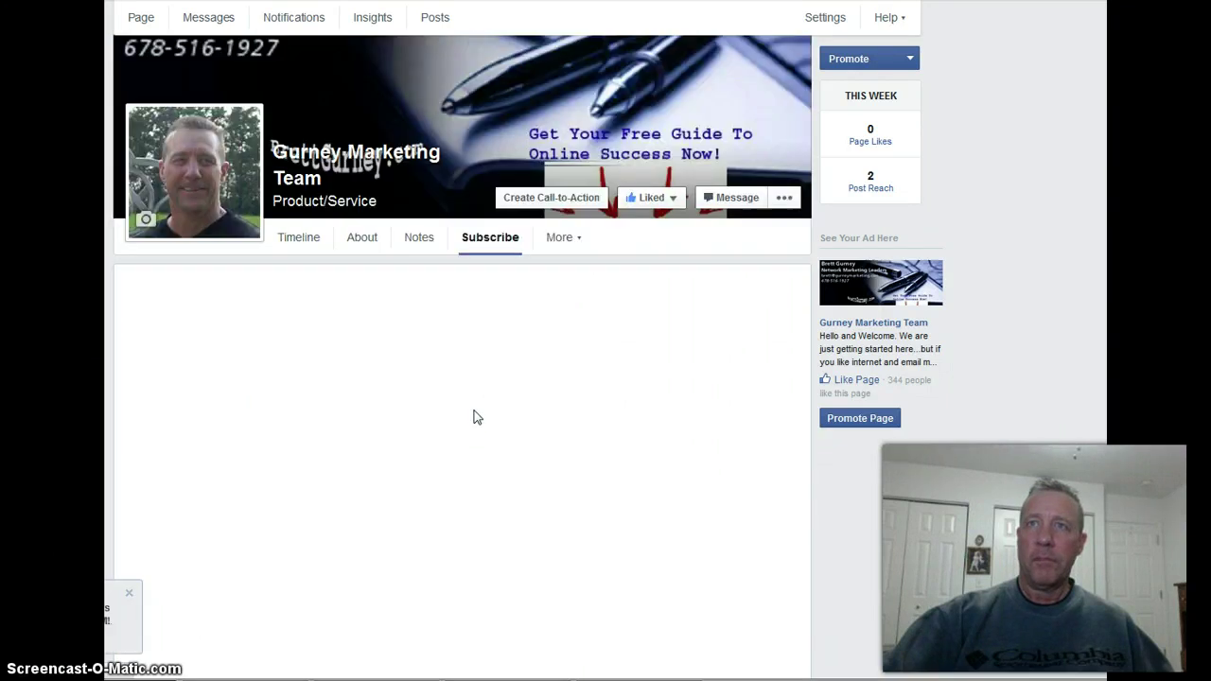
{"action": "left_click", "coordinate": [483, 324]}
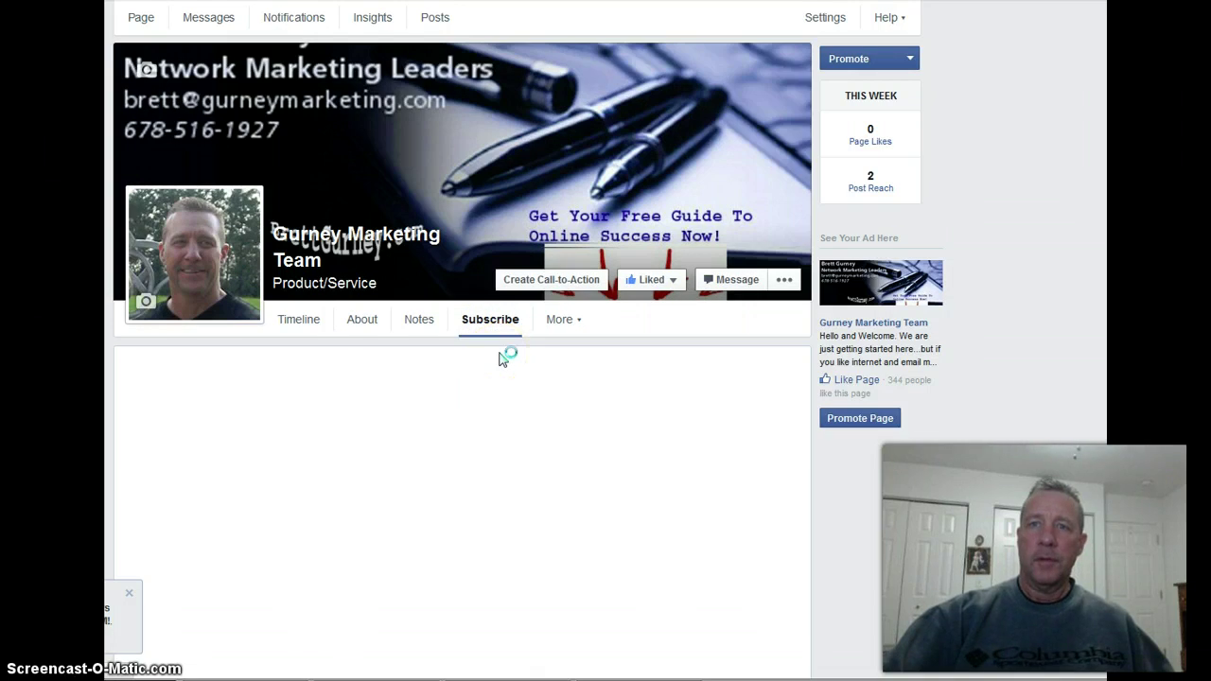
Go to the Facebook home page from the saved bookmarks and open the "Join the YEVOlution" page.
{"action": "left_click", "coordinate": [486, 343]}
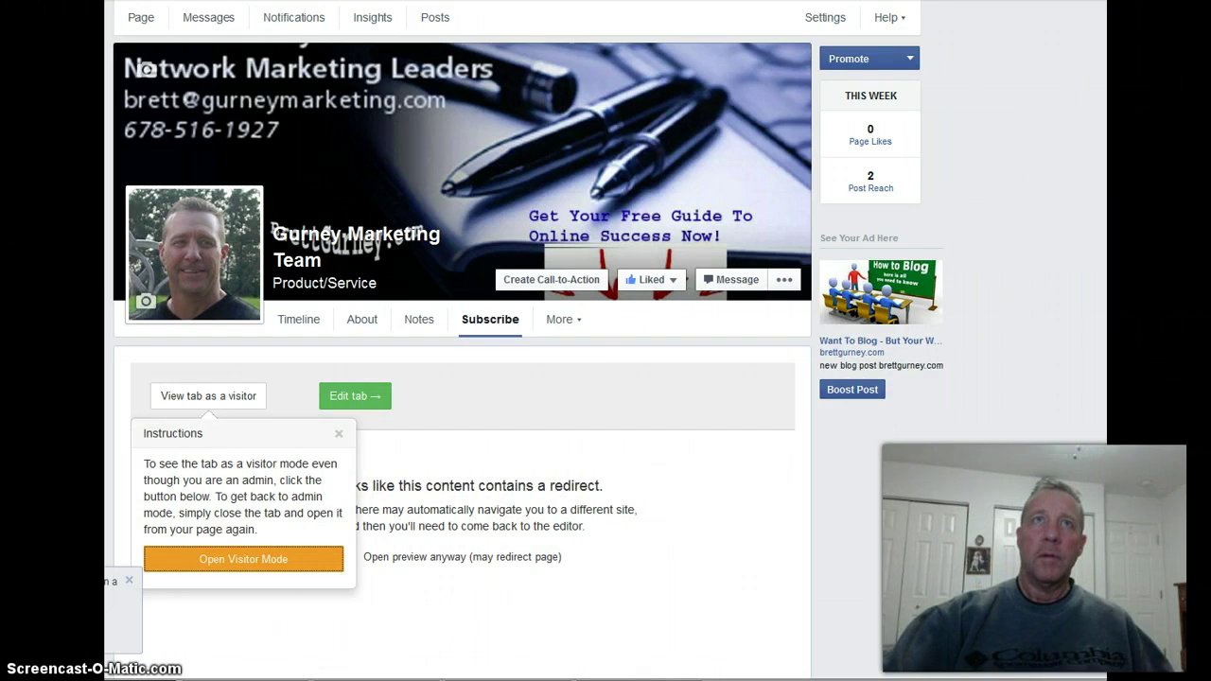
{"action": "left_click", "coordinate": [189, 0]}
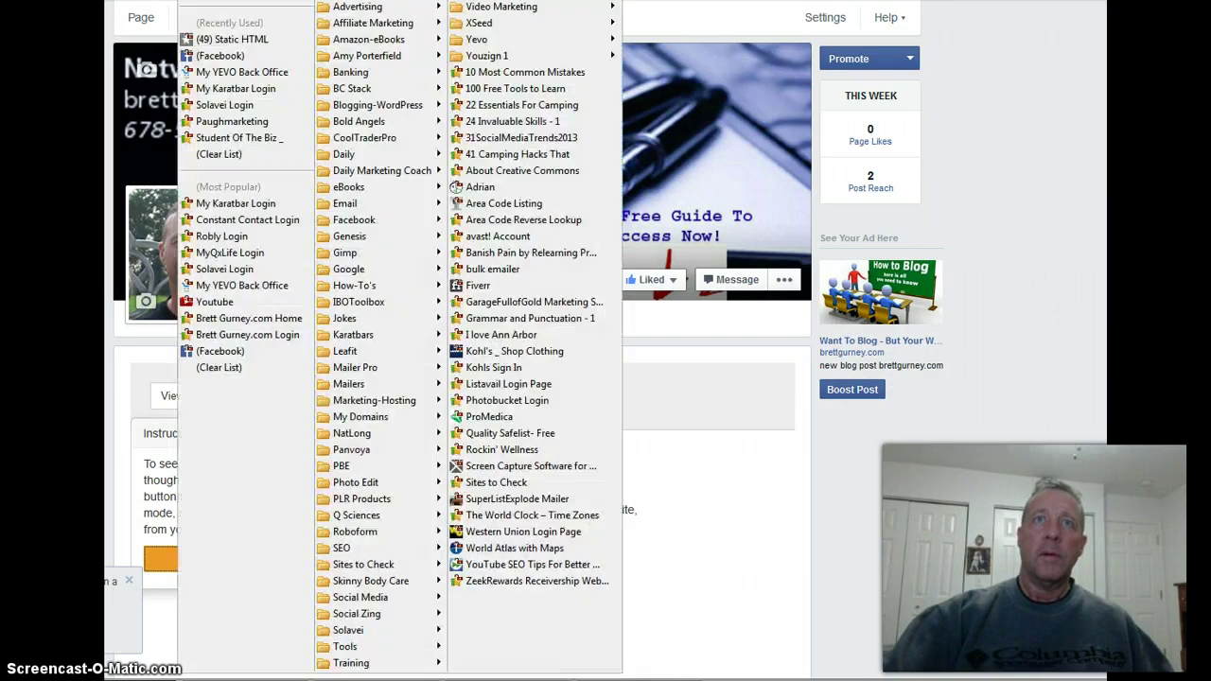
{"action": "left_click", "coordinate": [386, 275]}
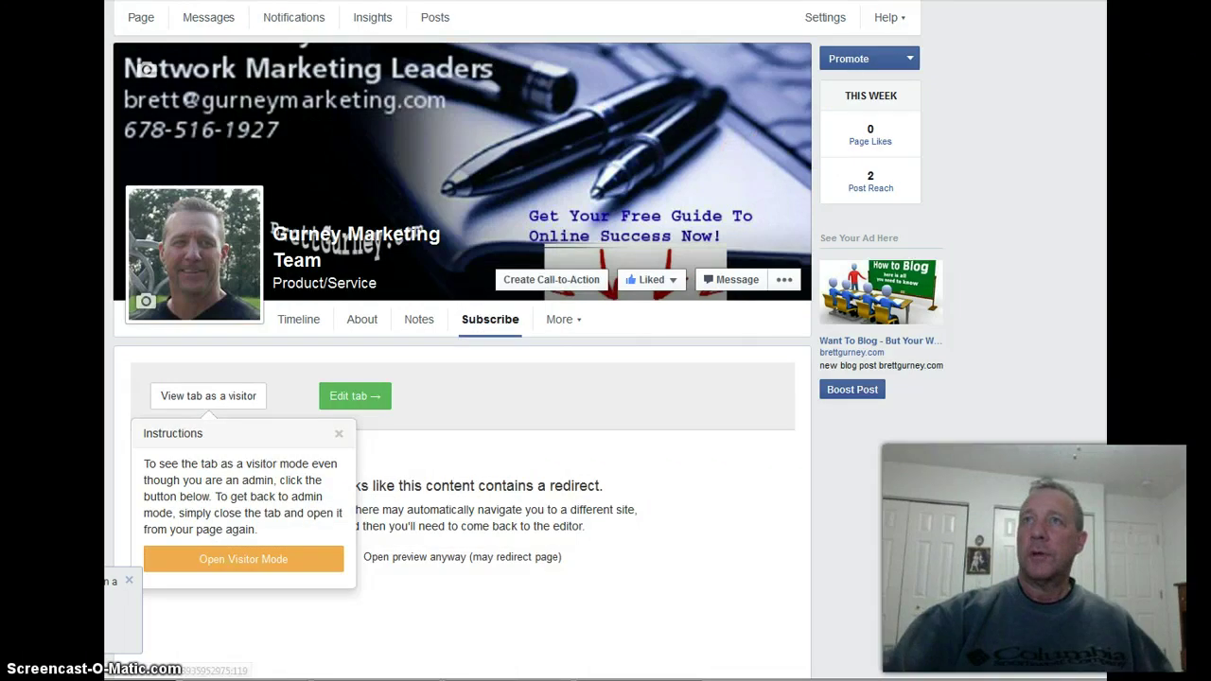
{"action": "left_click", "coordinate": [108, 154]}
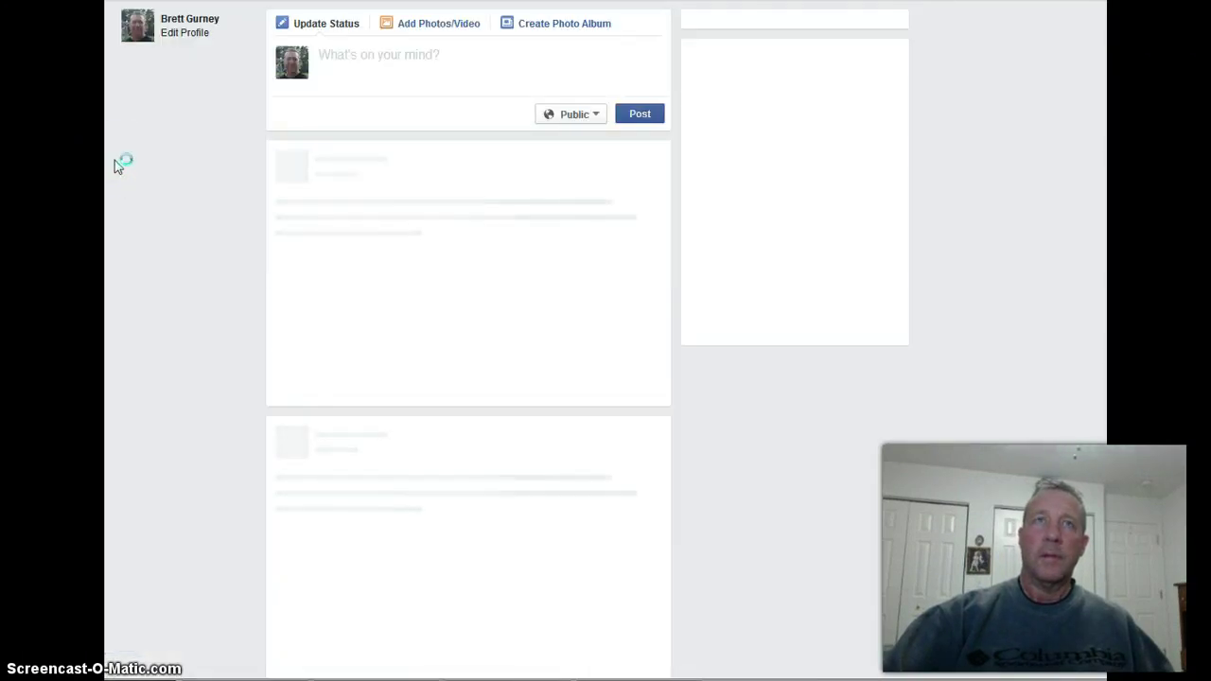
{"action": "left_click", "coordinate": [130, 162]}
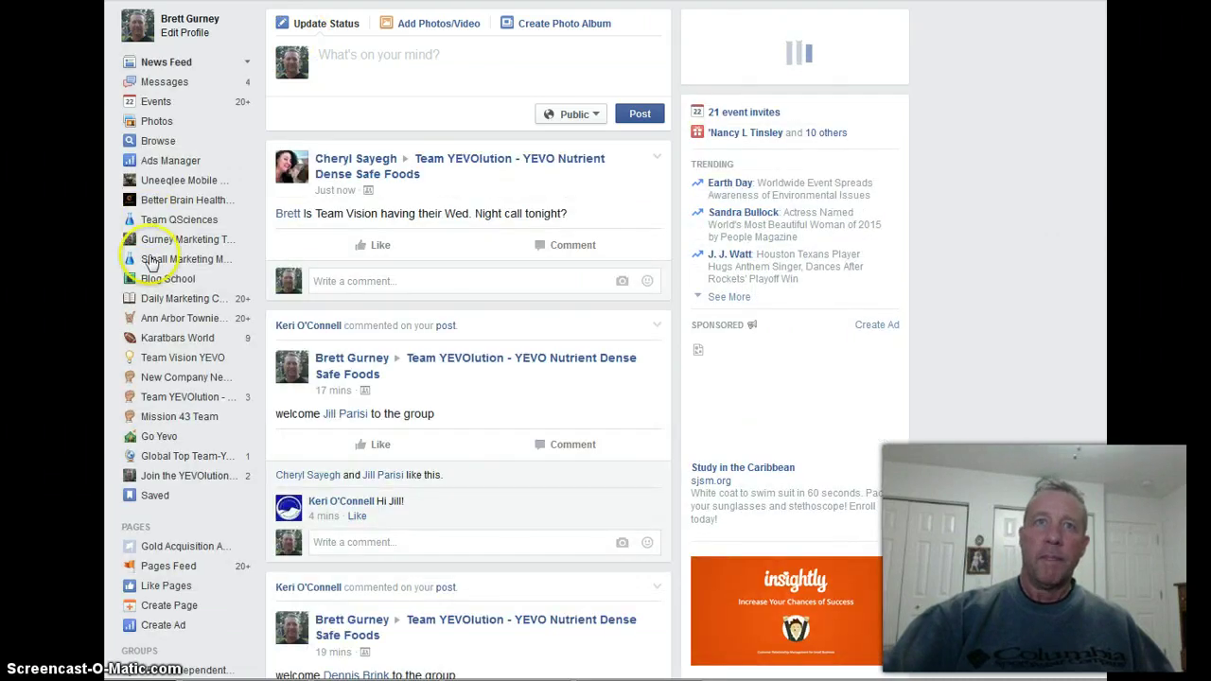
{"action": "left_click", "coordinate": [175, 478]}
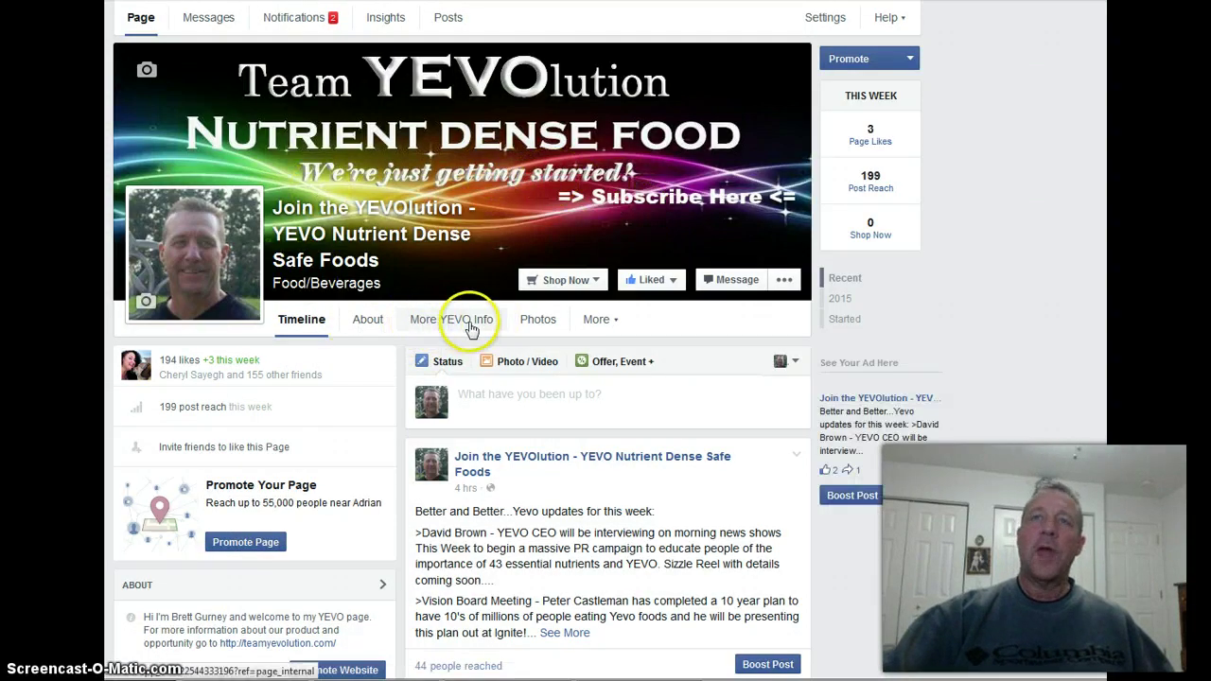
Open the More YEVO Info tab and preview its content anyway to test the redirect to the external site.
{"action": "left_click", "coordinate": [437, 324]}
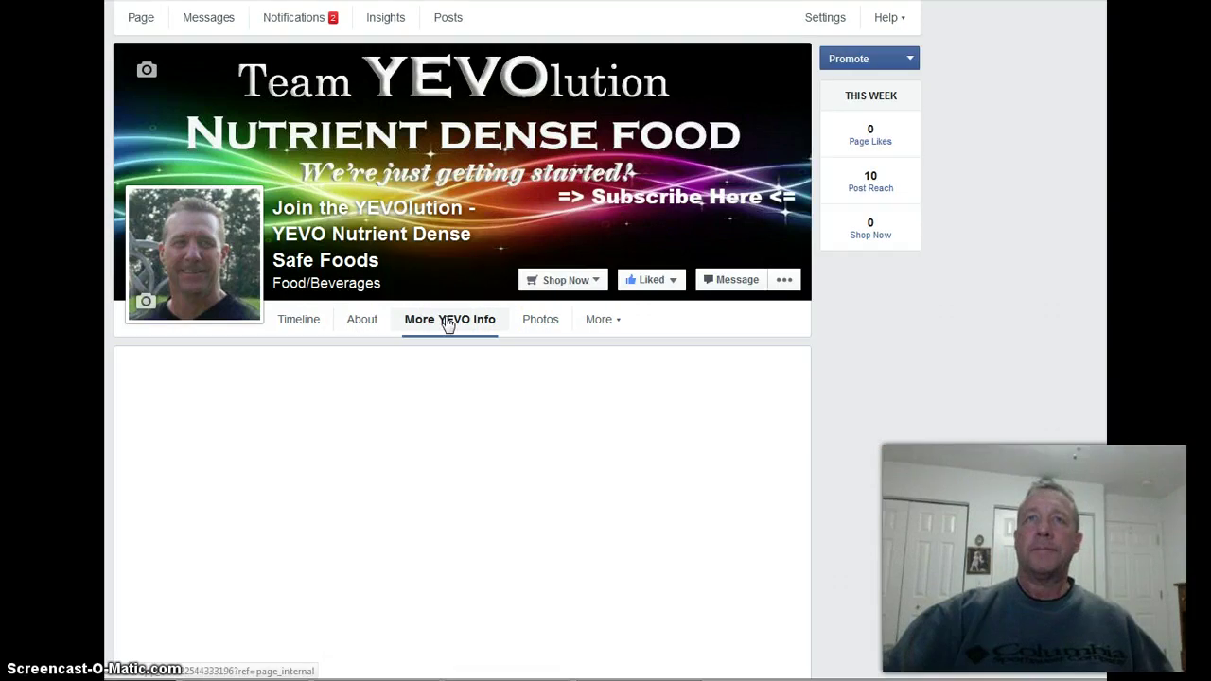
{"action": "left_click", "coordinate": [391, 438]}
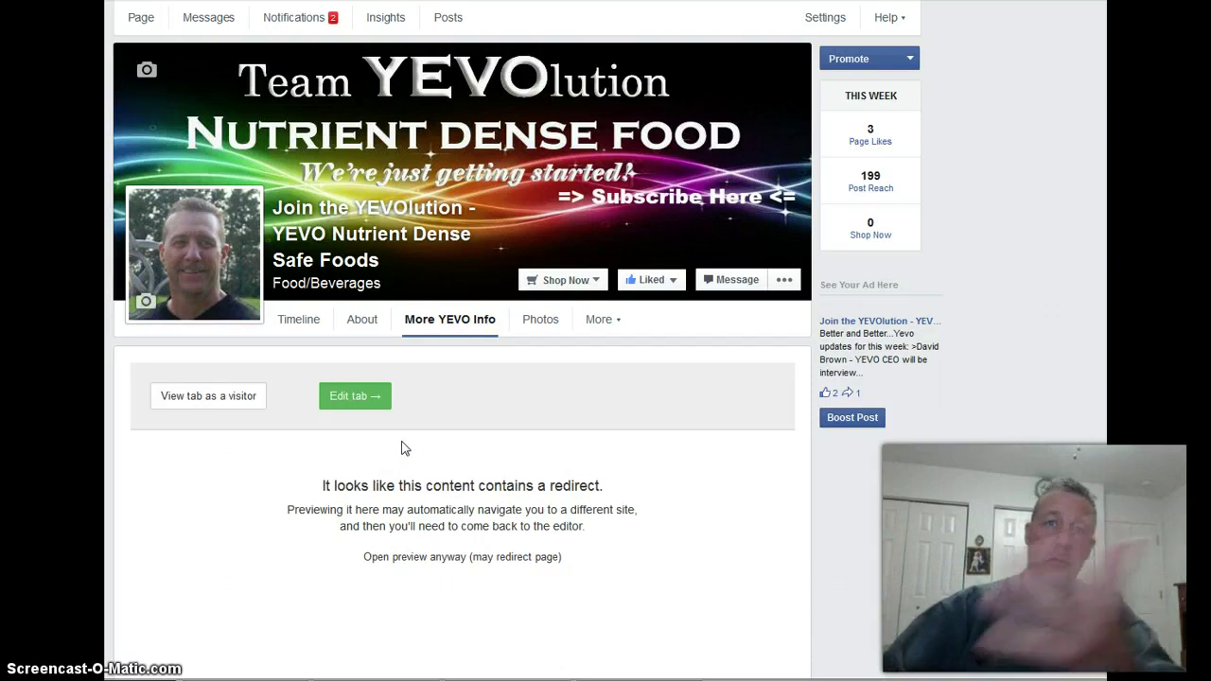
{"action": "left_click", "coordinate": [401, 566]}
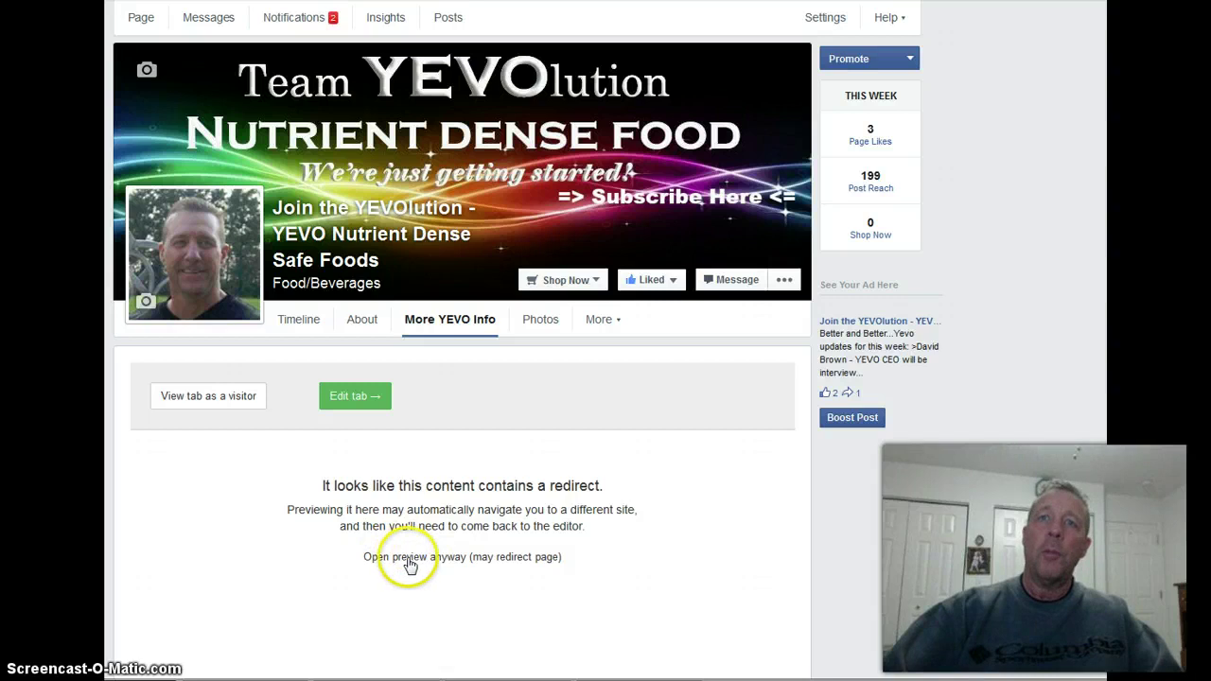
{"action": "left_click", "coordinate": [441, 561]}
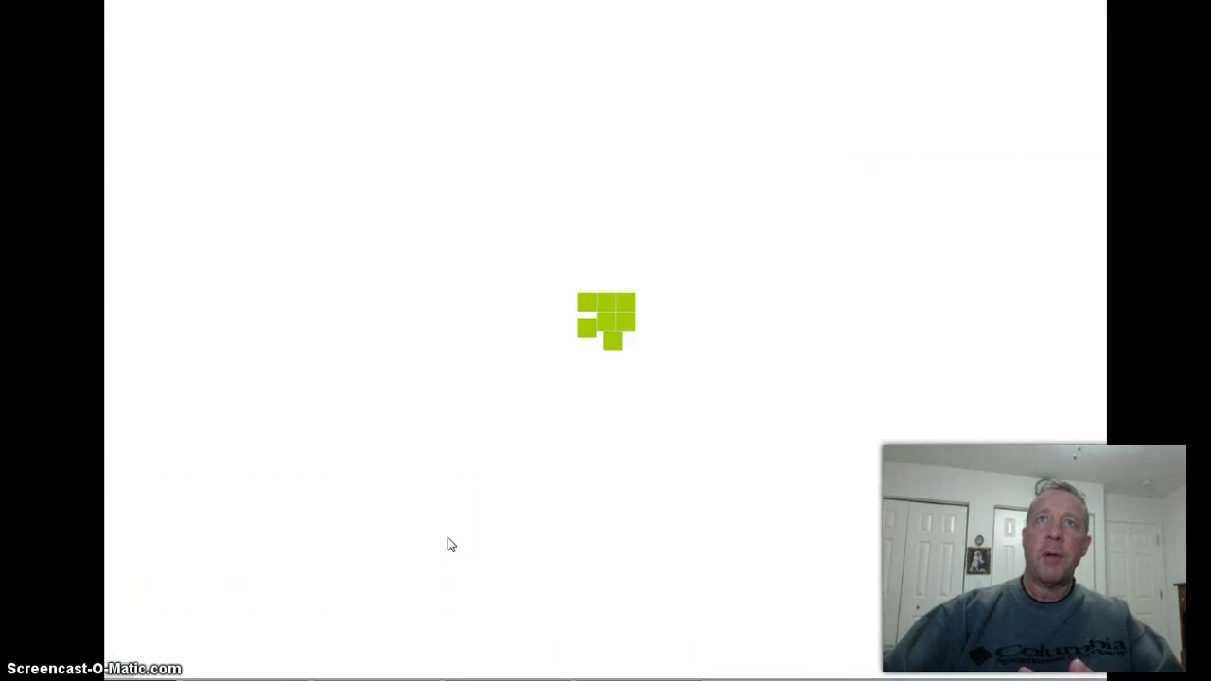
{"action": "left_click", "coordinate": [510, 478]}
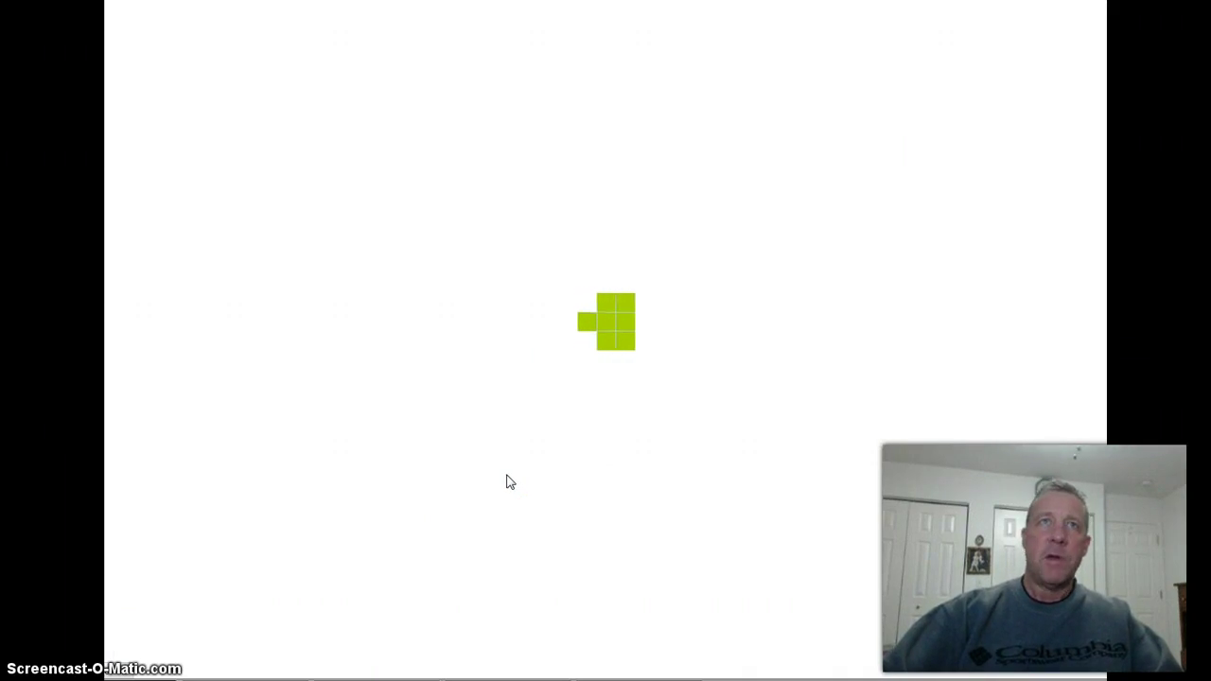
{"action": "left_click", "coordinate": [490, 484]}
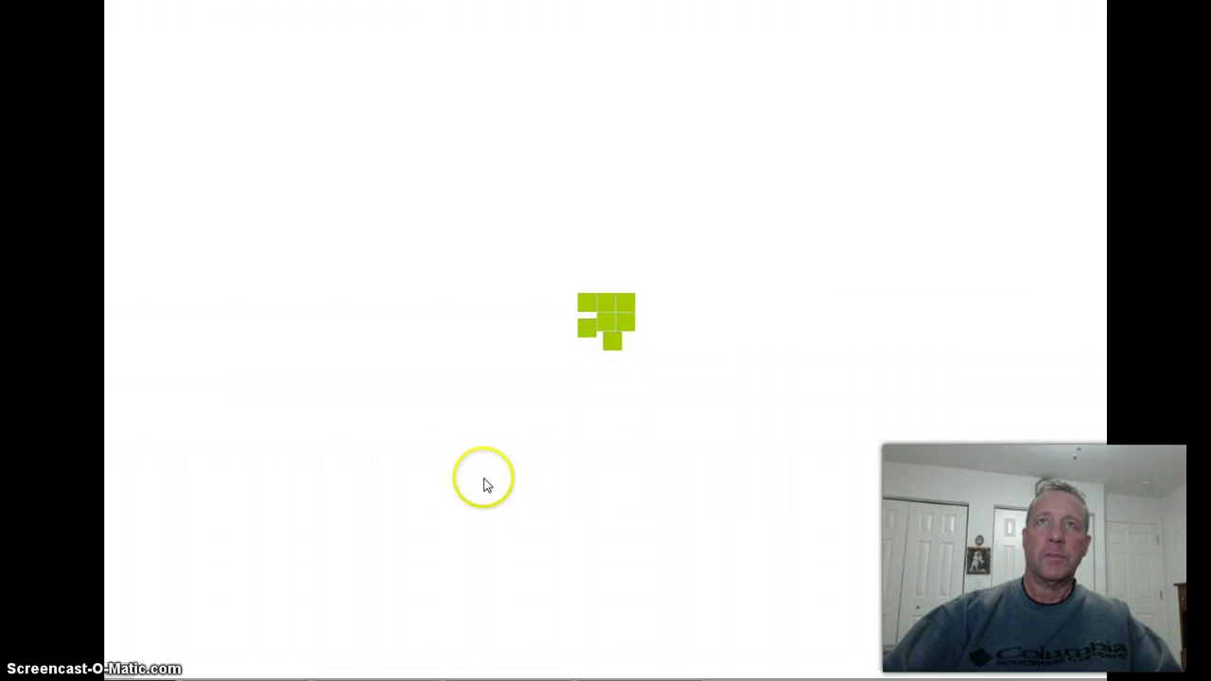
{"action": "left_click", "coordinate": [458, 471]}
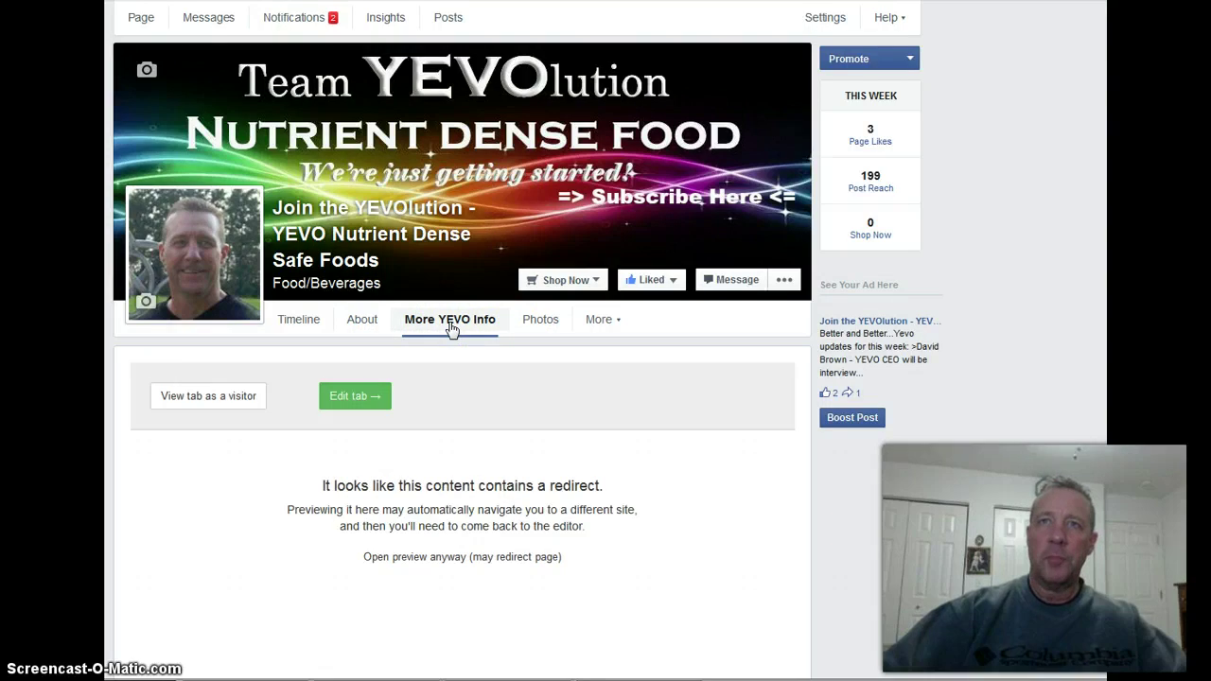
Return to the YEVOlution page's timeline and inspect its Shop Now call-to-action button.
{"action": "left_click", "coordinate": [450, 326]}
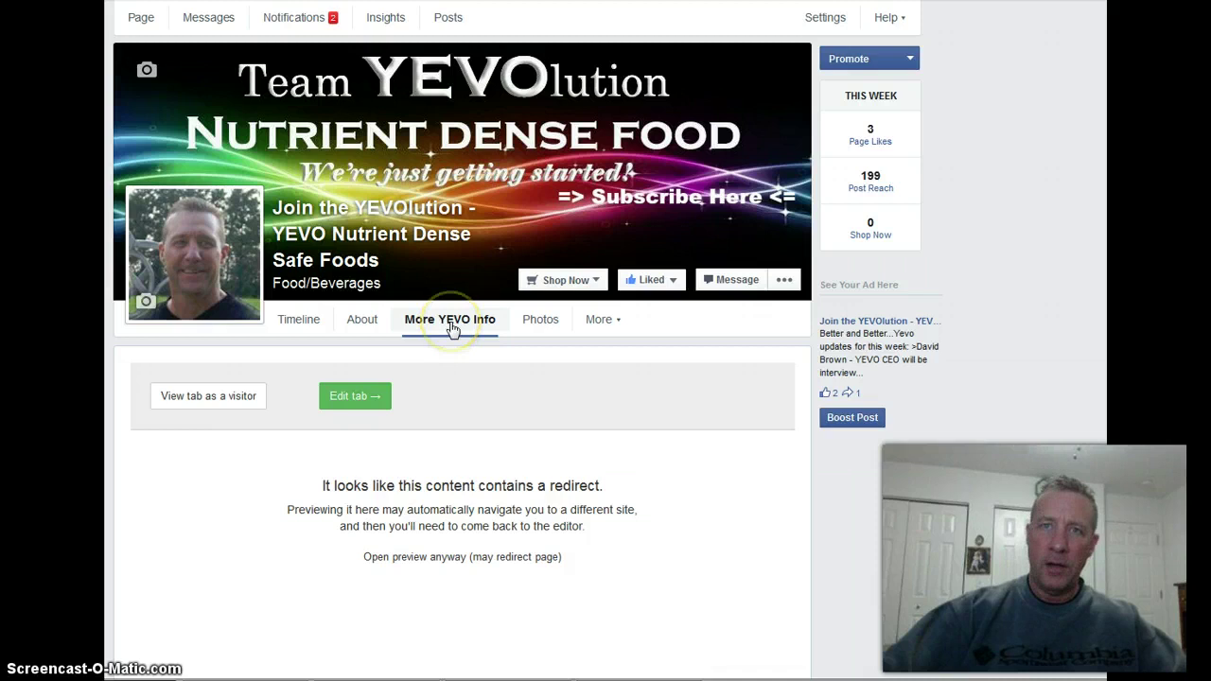
{"action": "left_click", "coordinate": [298, 324]}
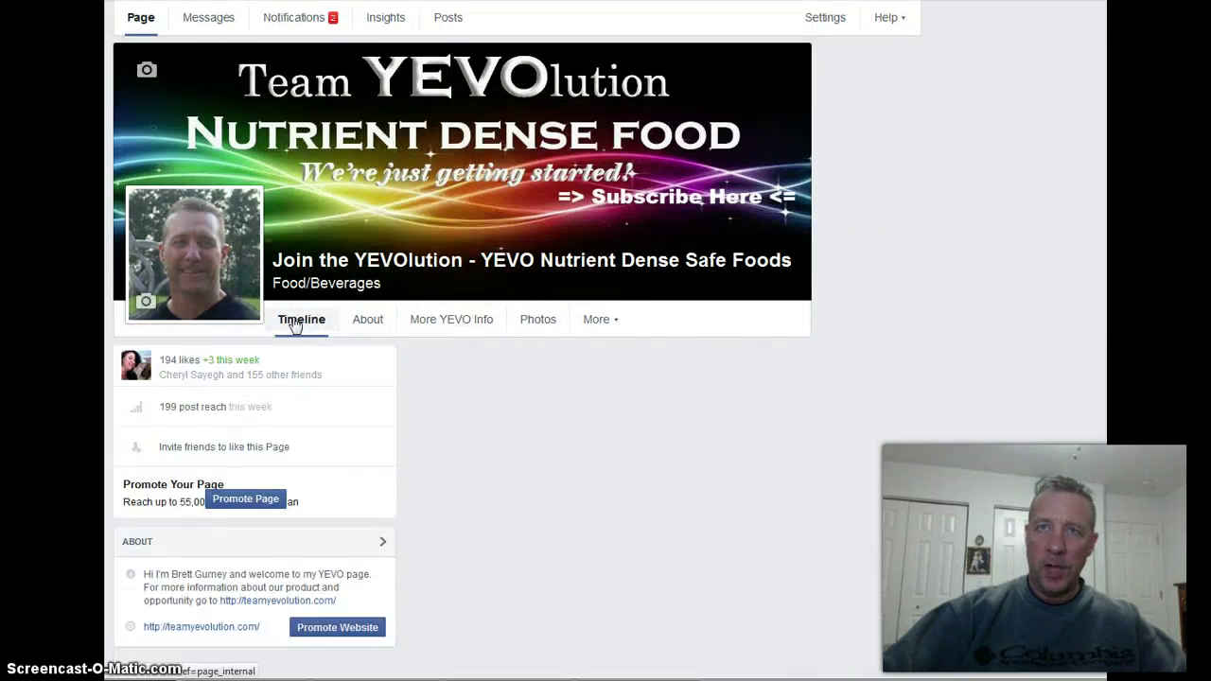
{"action": "left_click", "coordinate": [297, 324]}
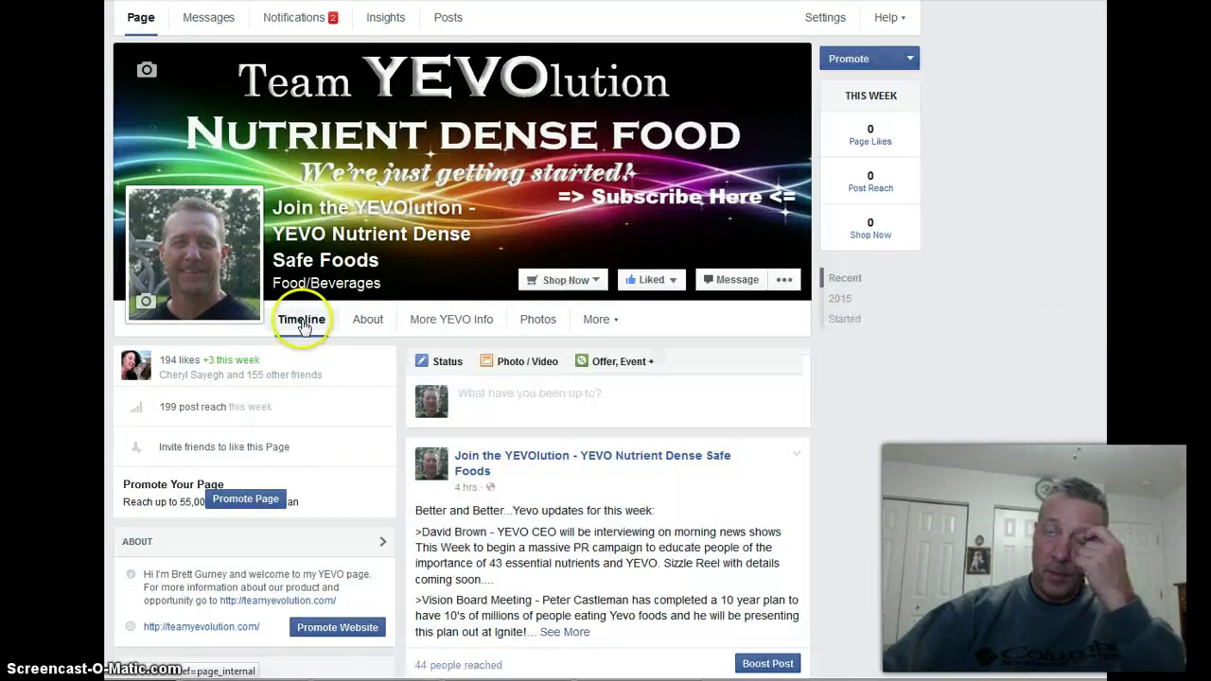
{"action": "left_click", "coordinate": [574, 292]}
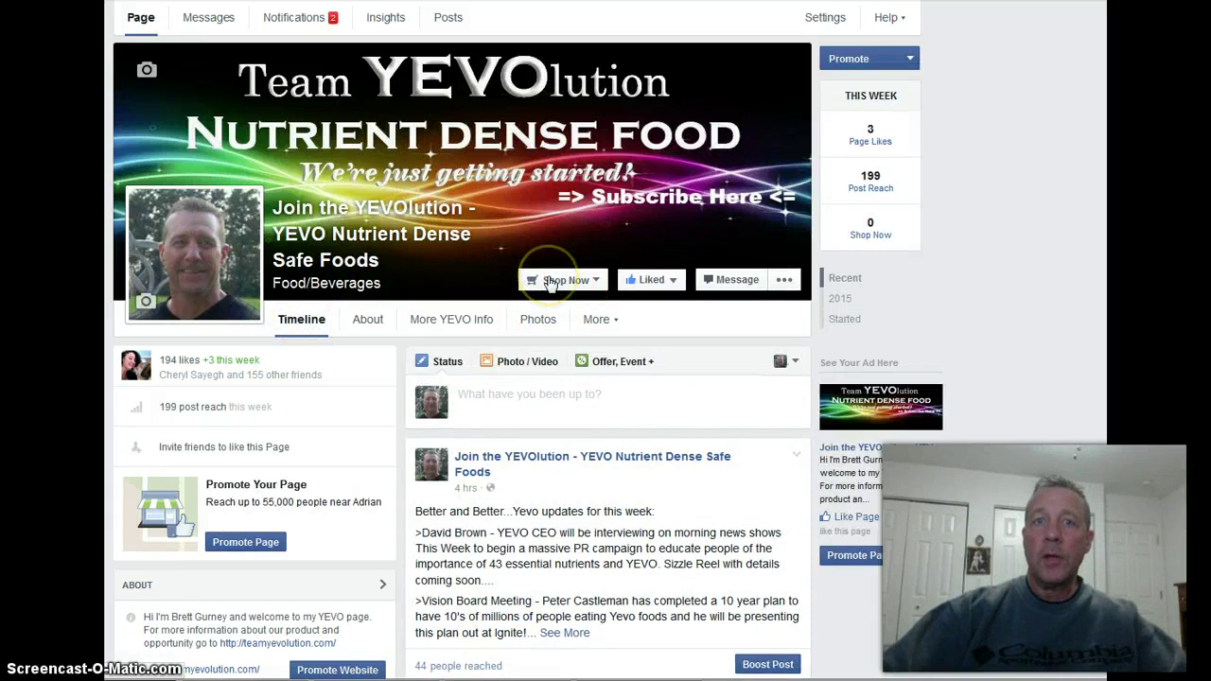
{"action": "left_click", "coordinate": [560, 282]}
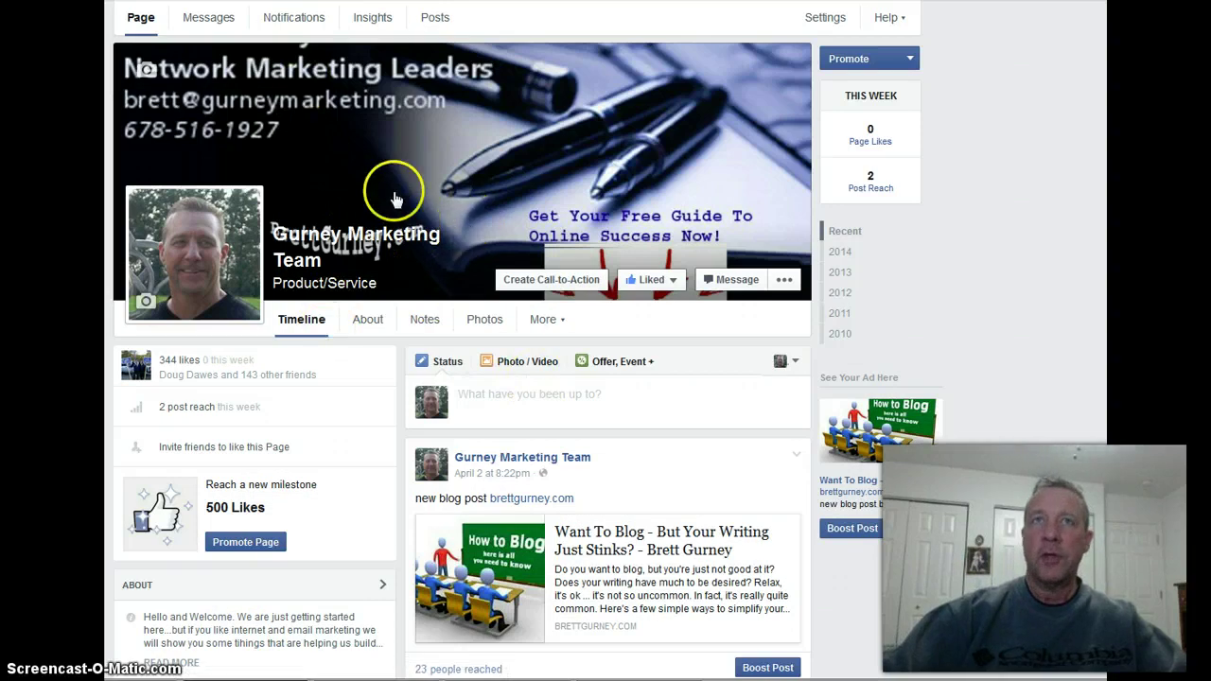
Examine the button types and website fields for a new call-to-action on the Gurney Marketing Team page, and close the dialog without creating one.
{"action": "left_click", "coordinate": [550, 282]}
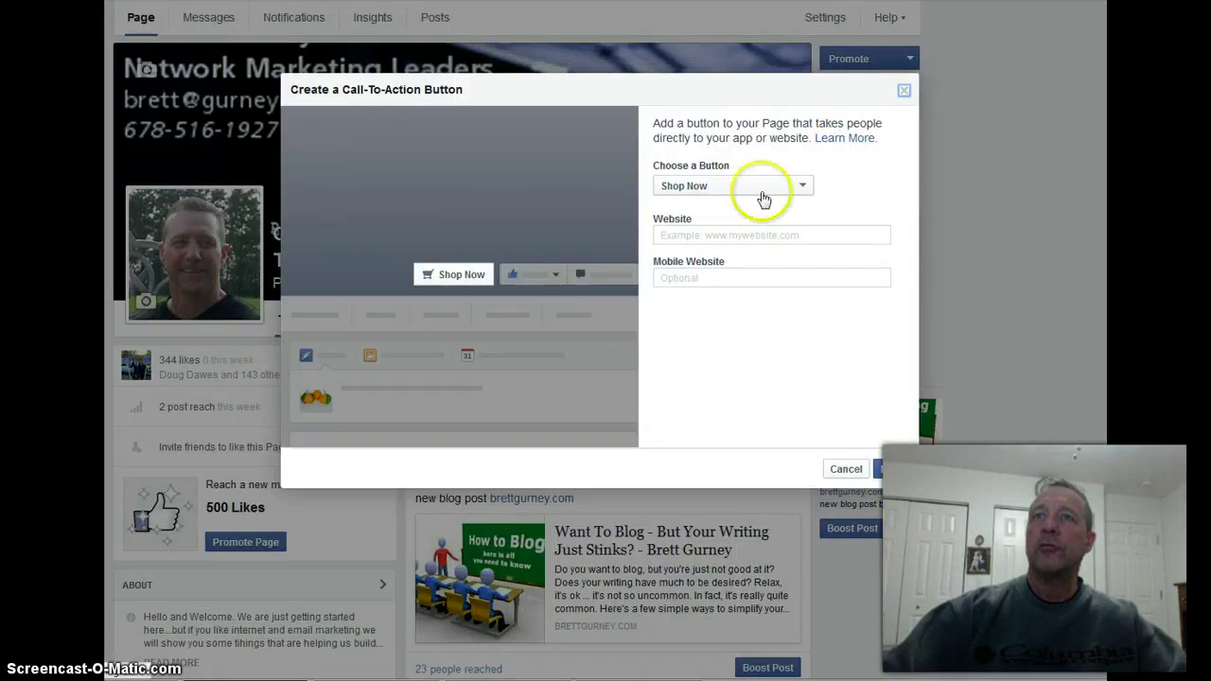
{"action": "left_click", "coordinate": [804, 188]}
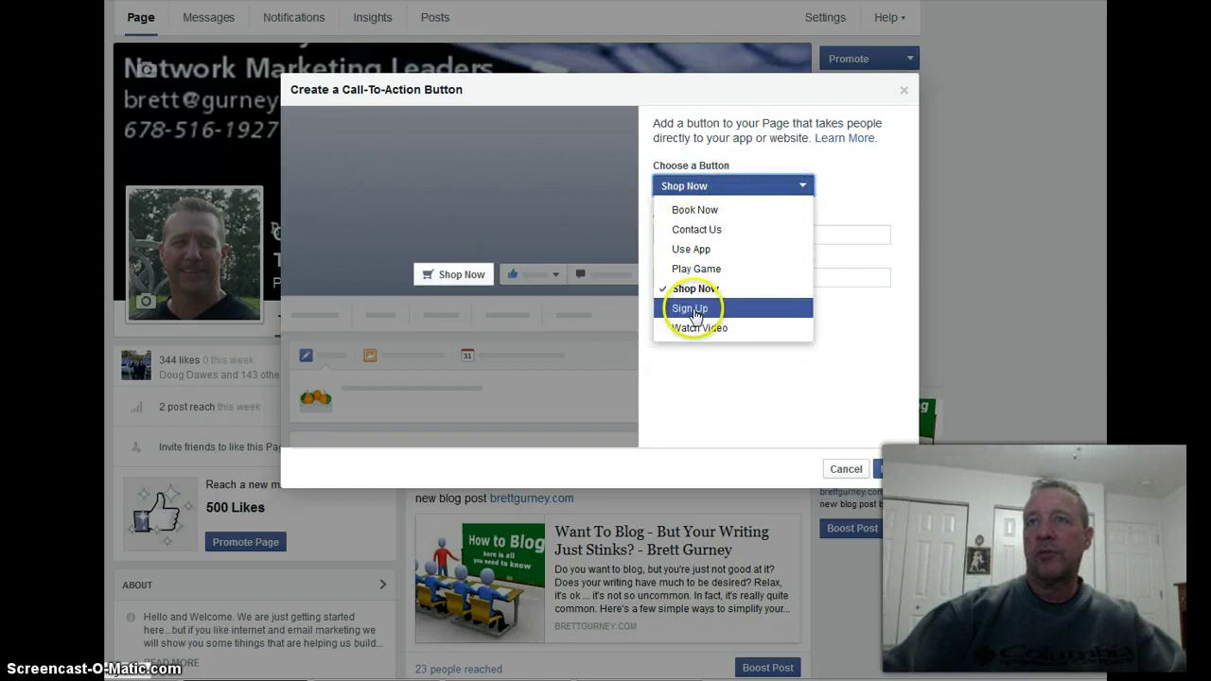
{"action": "left_click", "coordinate": [577, 158]}
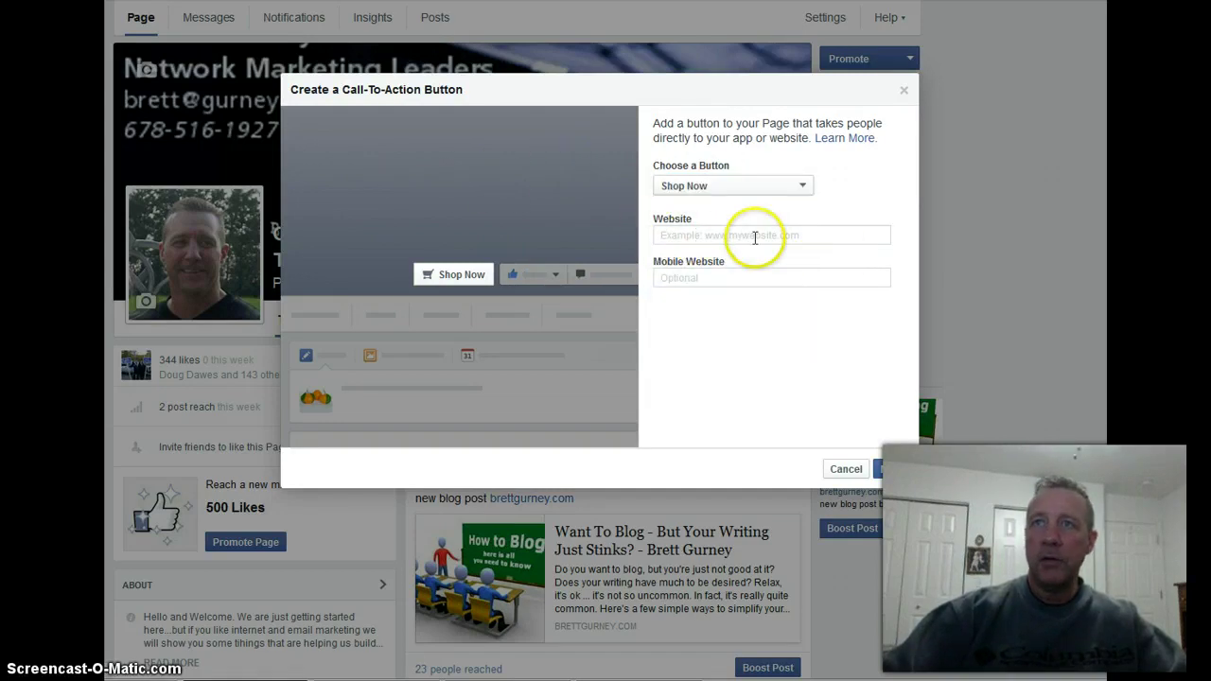
{"action": "left_click", "coordinate": [898, 476]}
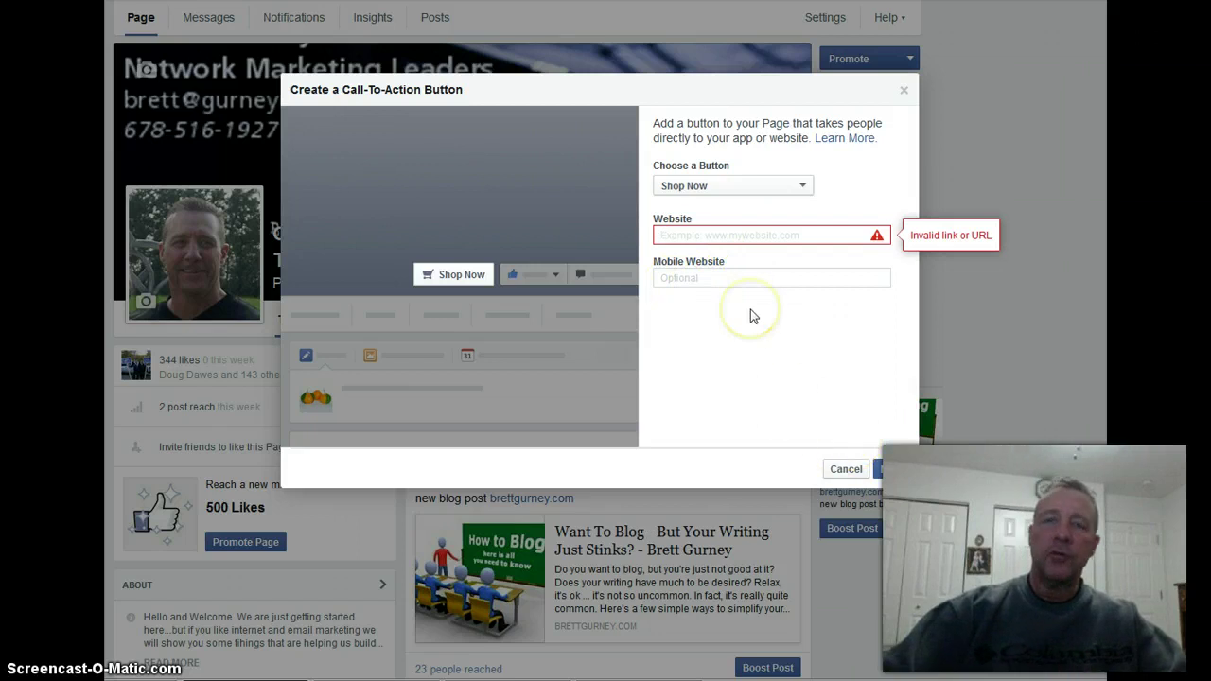
{"action": "left_click", "coordinate": [905, 91]}
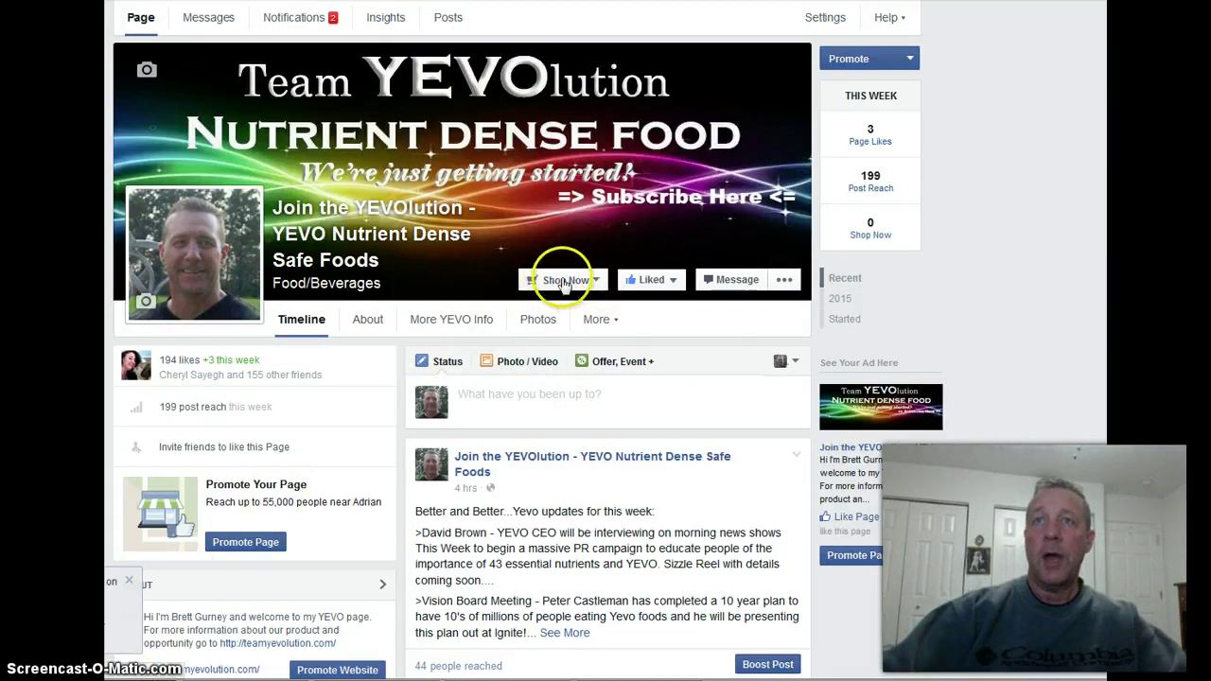
Follow the YEVOlution page's Shop Now link, and view the "Subscribe Here" cover photo with its description and link.
{"action": "left_click", "coordinate": [564, 282]}
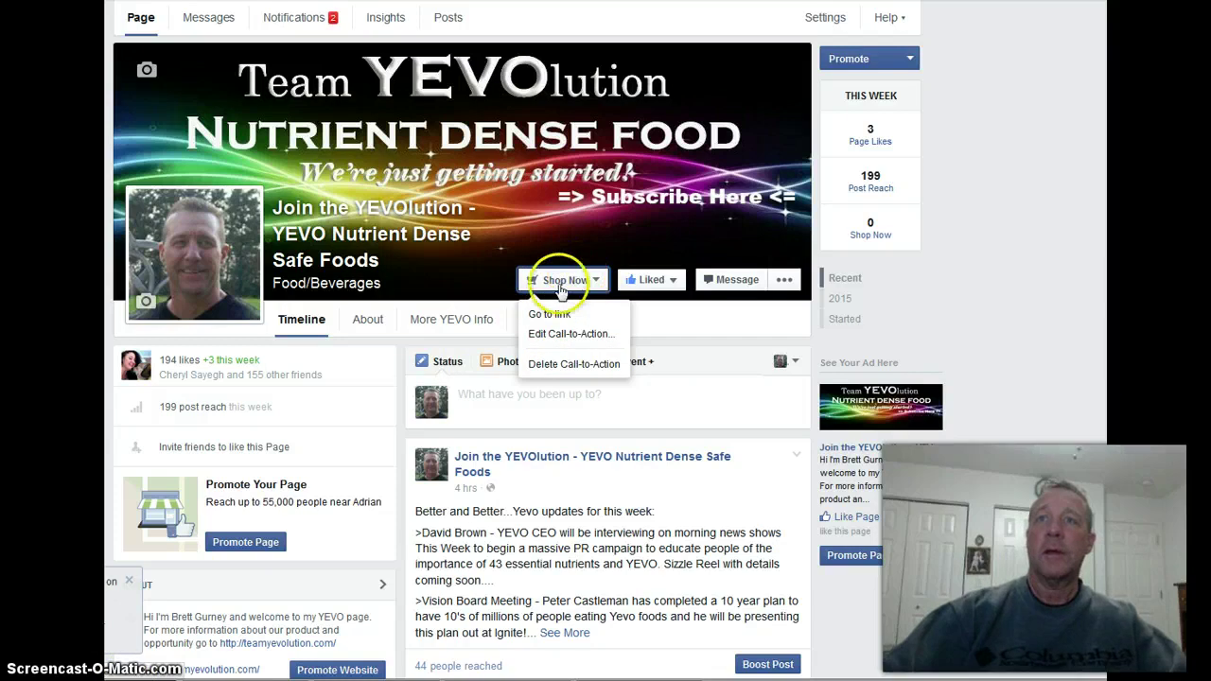
{"action": "left_click", "coordinate": [551, 315]}
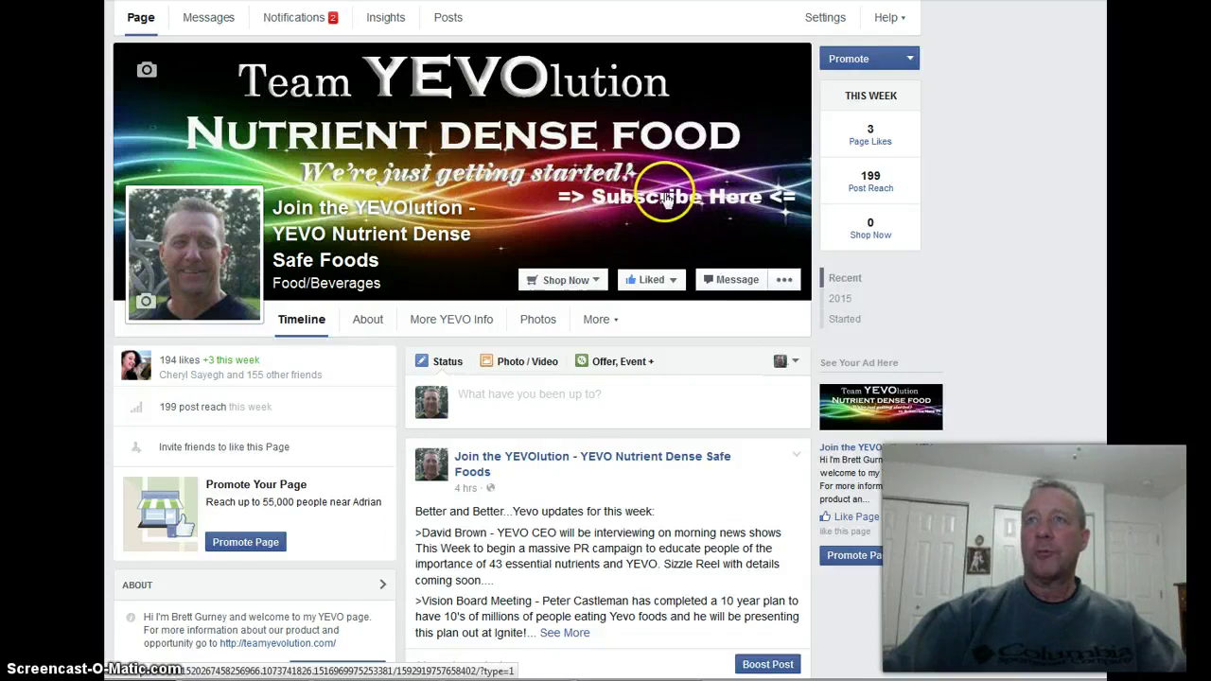
{"action": "mouse_move", "coordinate": [666, 198]}
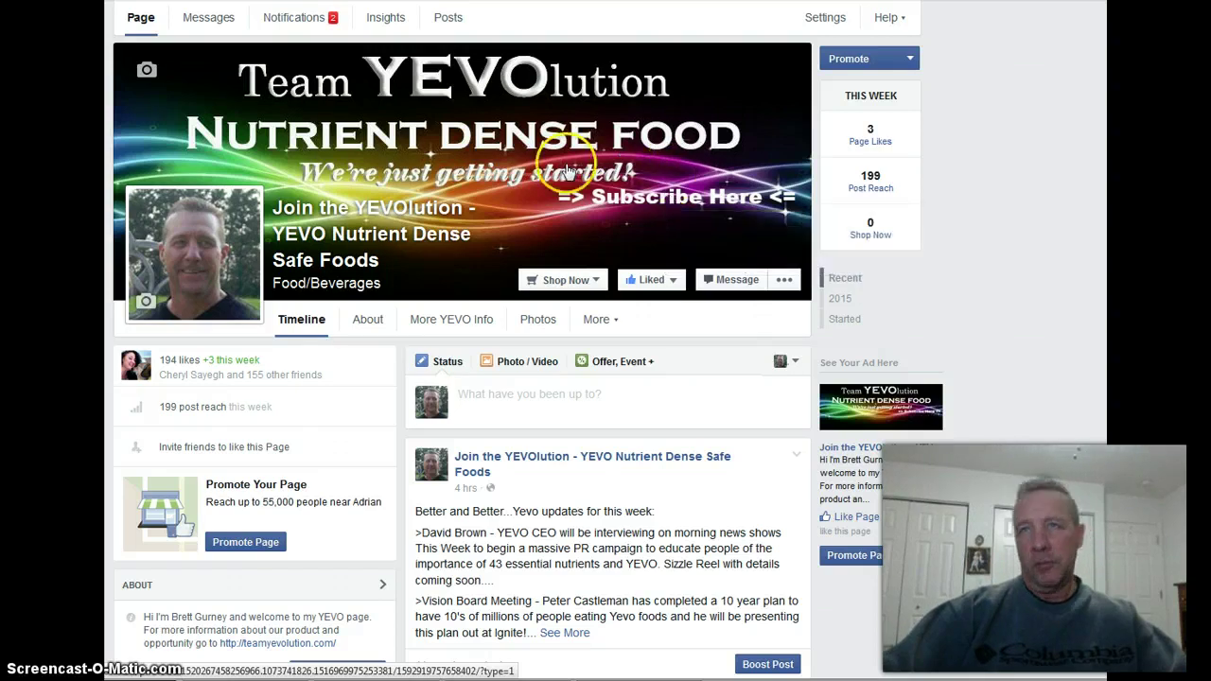
{"action": "left_click", "coordinate": [659, 199]}
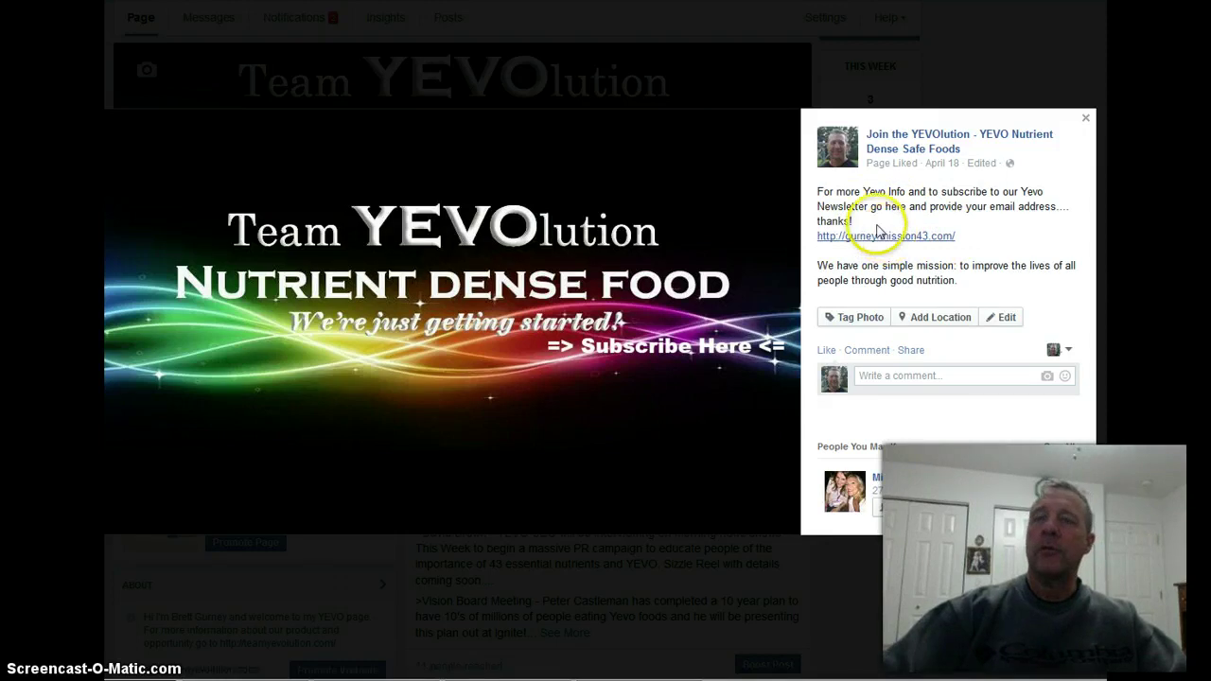
{"action": "left_click", "coordinate": [1084, 122]}
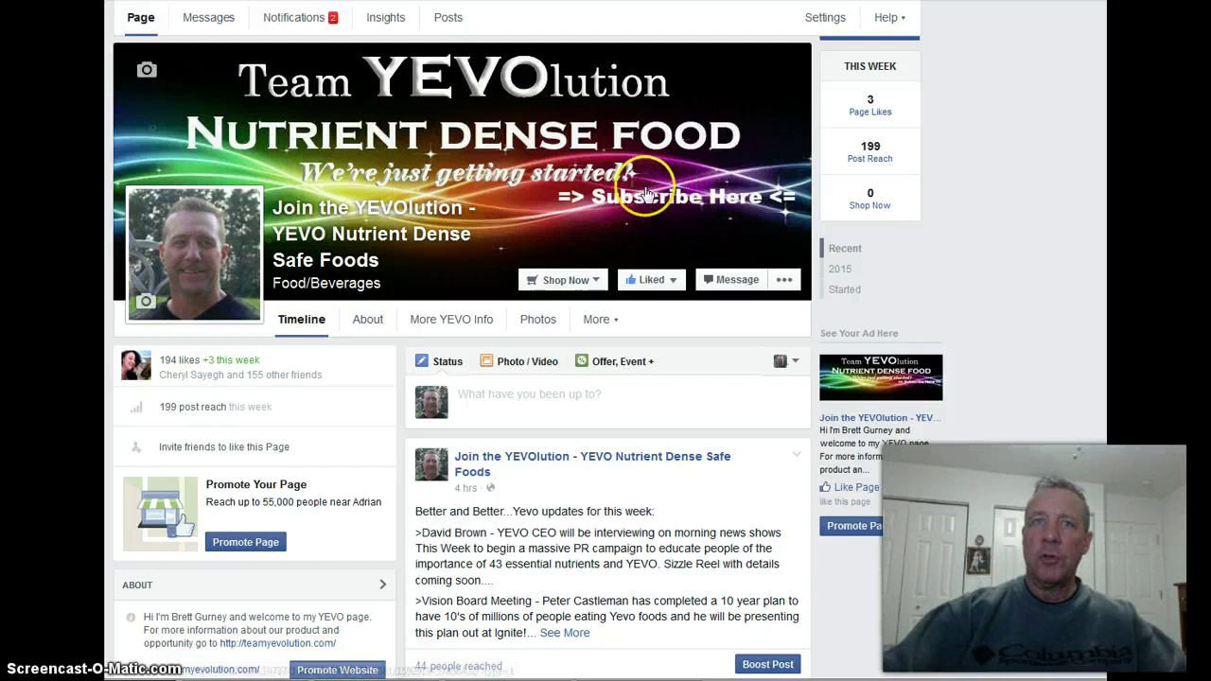
Open More YEVO Info from the Apps section of the timeline and preview its redirect anyway.
{"action": "scroll", "coordinate": [1035, 260], "scroll_direction": "down", "scroll_amount": 2}
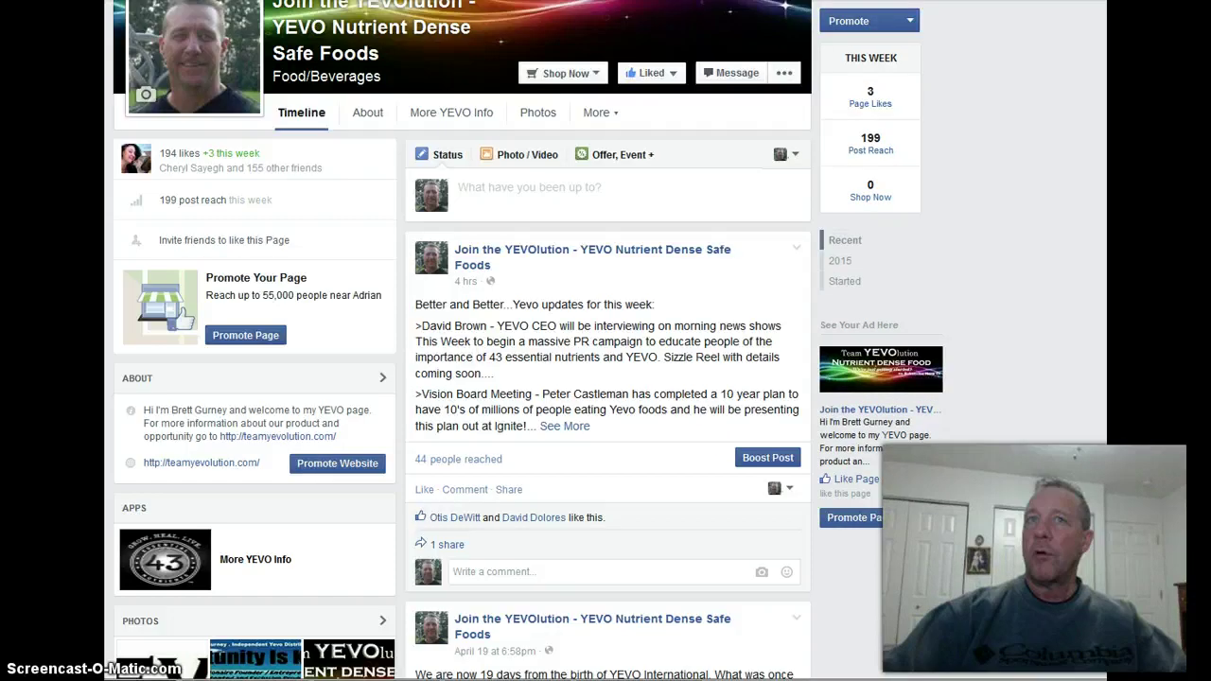
{"action": "scroll", "coordinate": [463, 340], "scroll_direction": "down", "scroll_amount": 1}
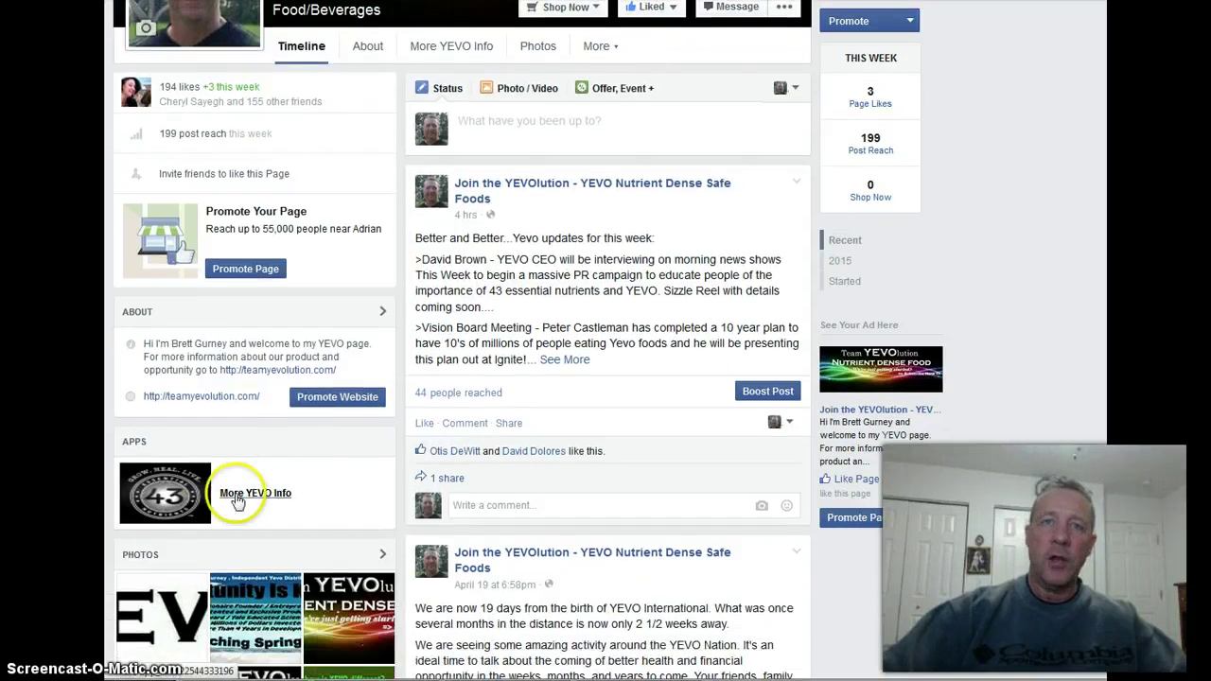
{"action": "scroll", "coordinate": [267, 493], "scroll_direction": "up", "scroll_amount": 3}
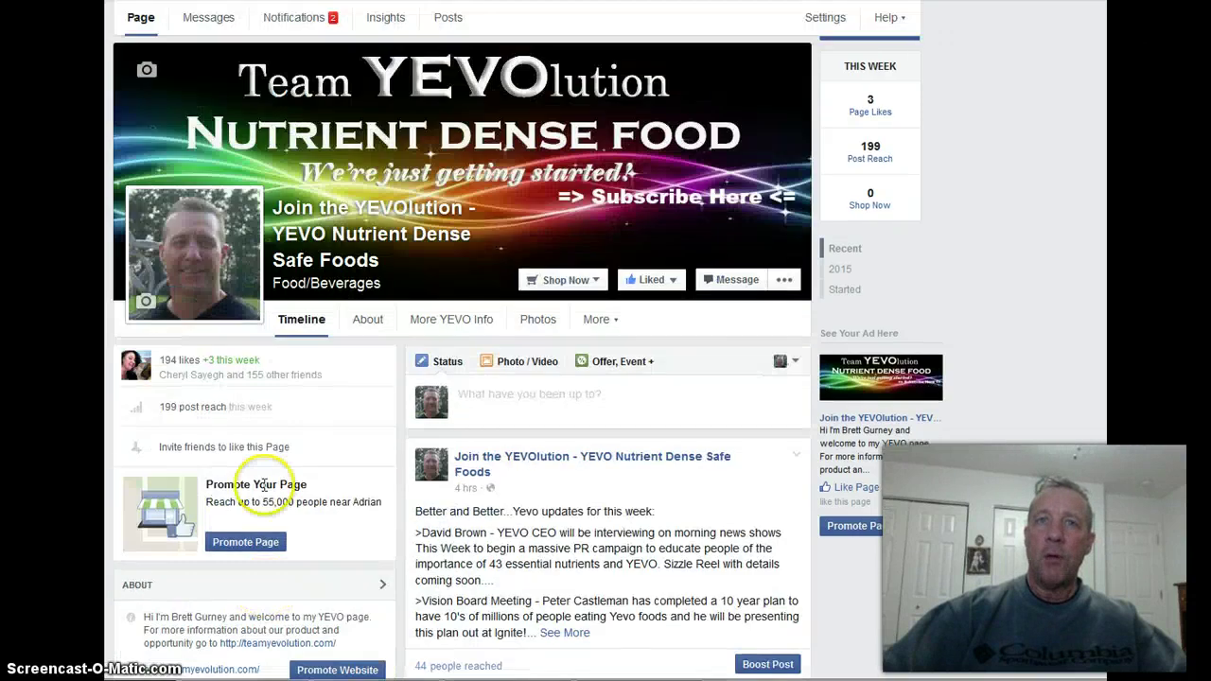
{"action": "scroll", "coordinate": [267, 493], "scroll_direction": "down", "scroll_amount": 1}
{"action": "scroll", "coordinate": [262, 493], "scroll_direction": "down", "scroll_amount": 1}
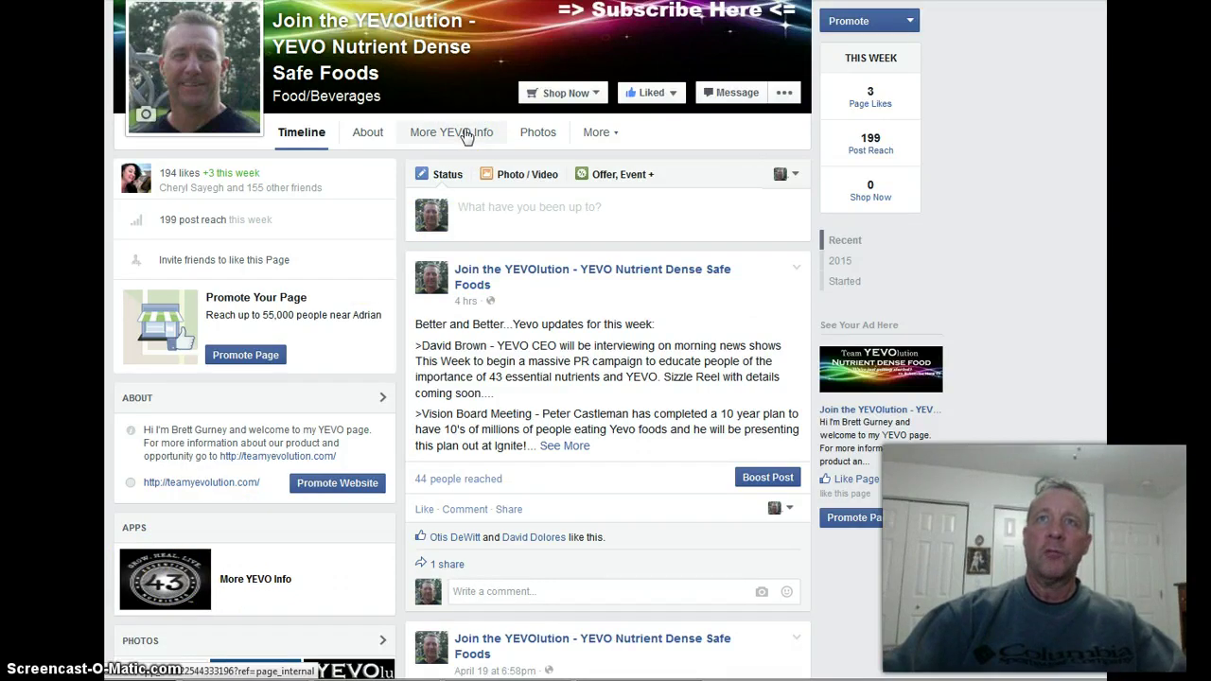
{"action": "left_click", "coordinate": [262, 580]}
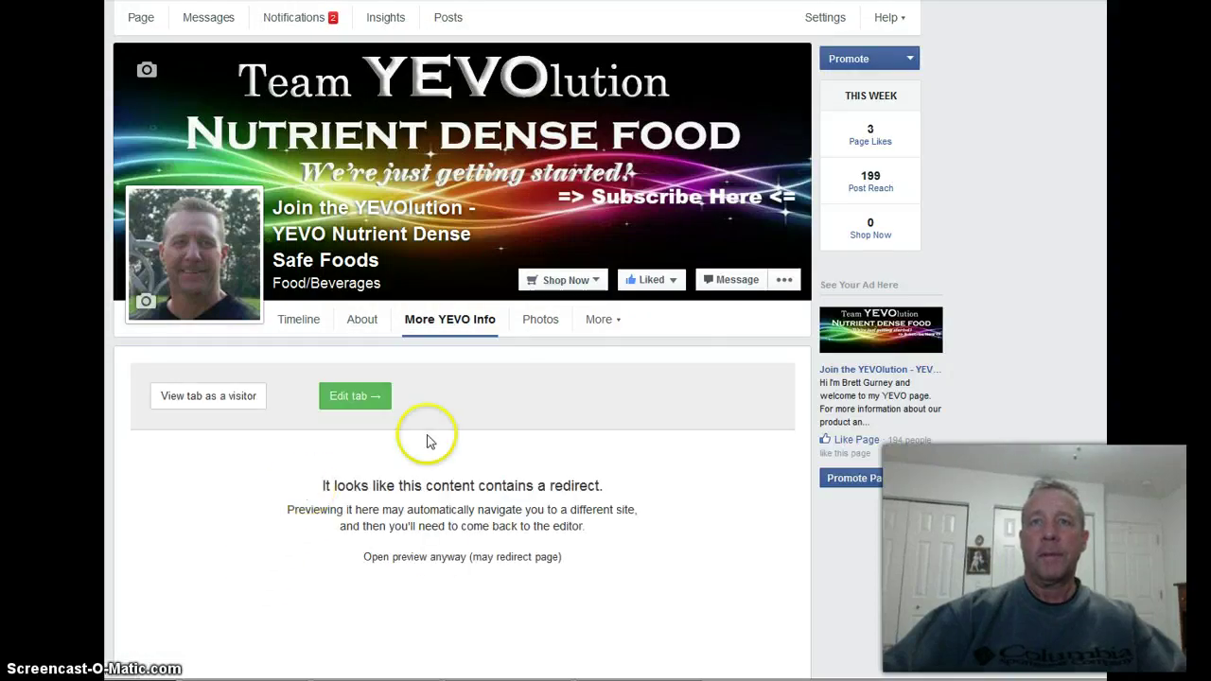
{"action": "left_click", "coordinate": [422, 560]}
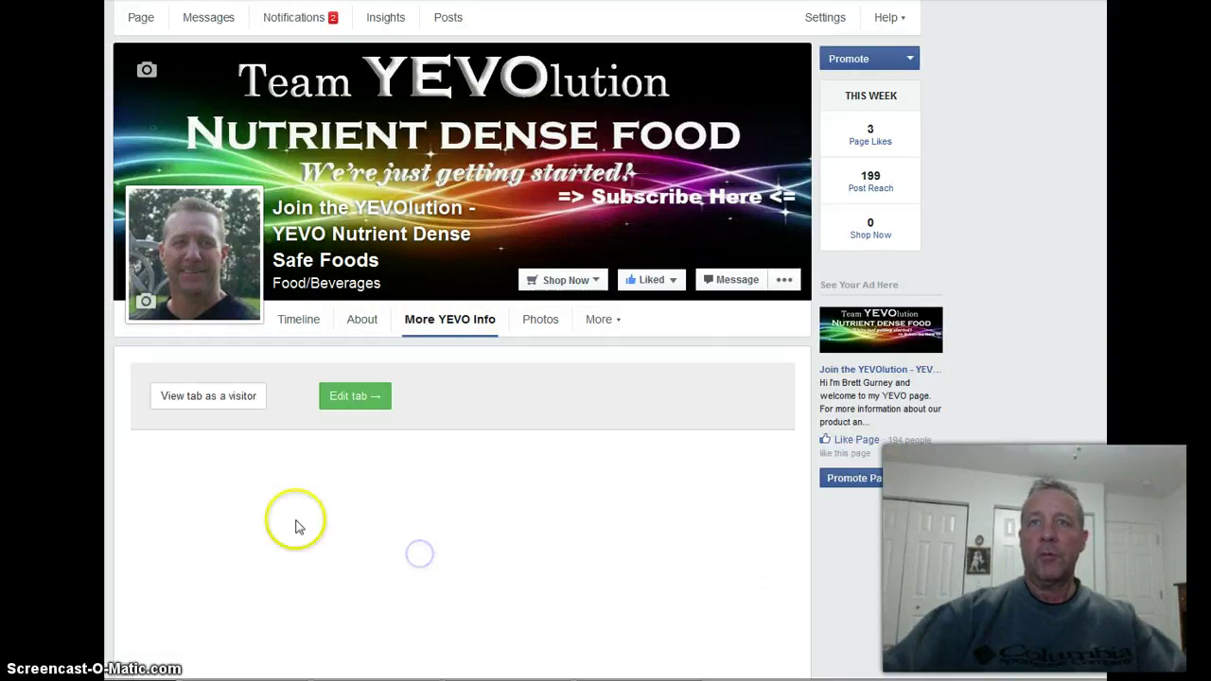